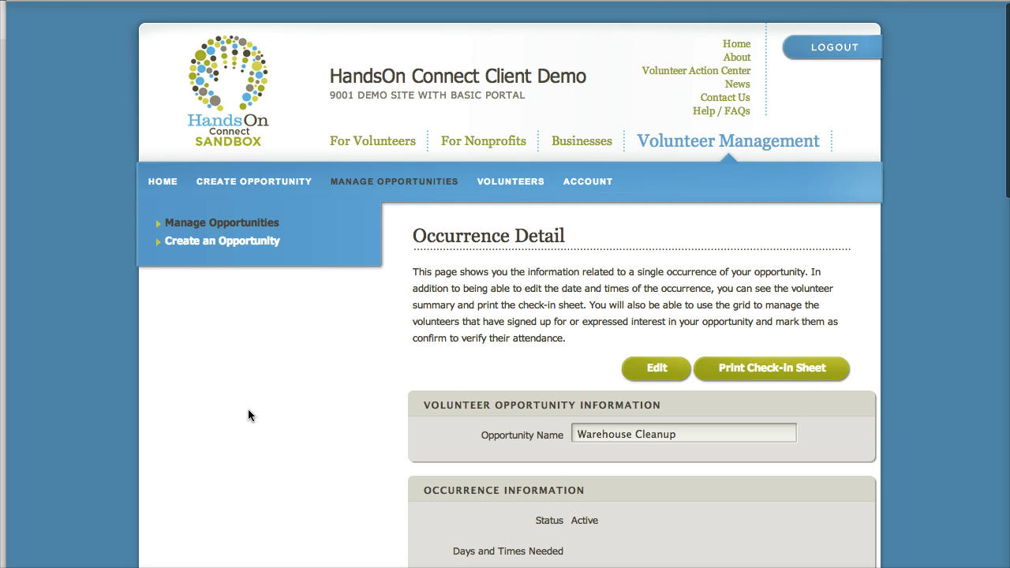
# Review the Warehouse Cleanup occurrence details and bring up its list of pending volunteers
pyautogui.scroll(-2, 248, 410)
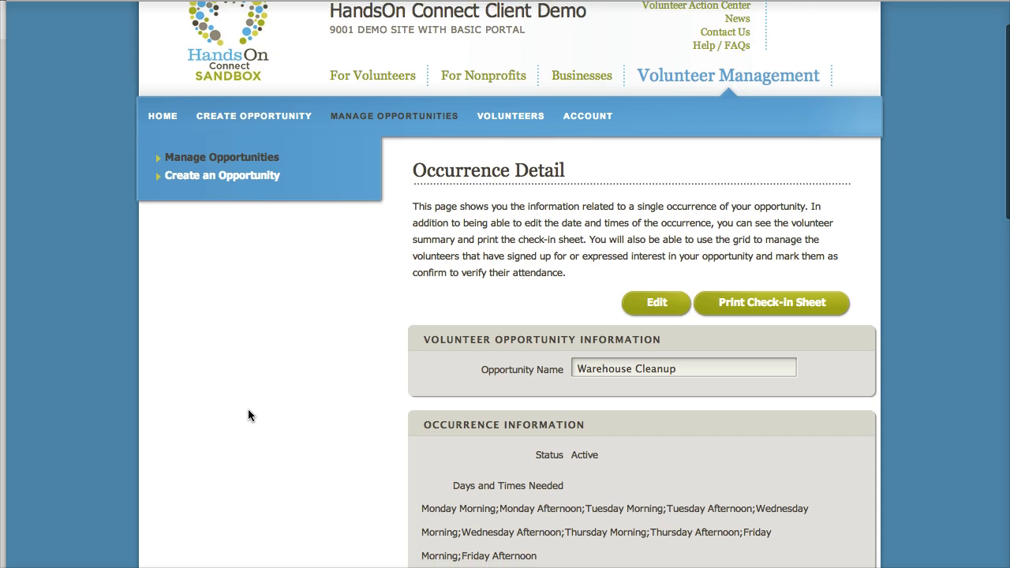
pyautogui.scroll(-1, 247, 416)
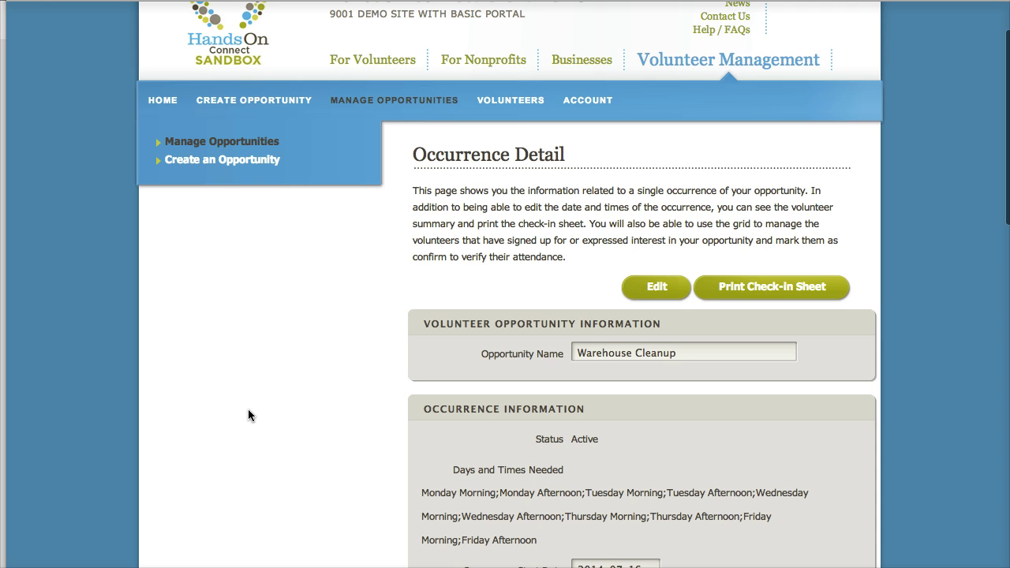
pyautogui.scroll(-1, 247, 410)
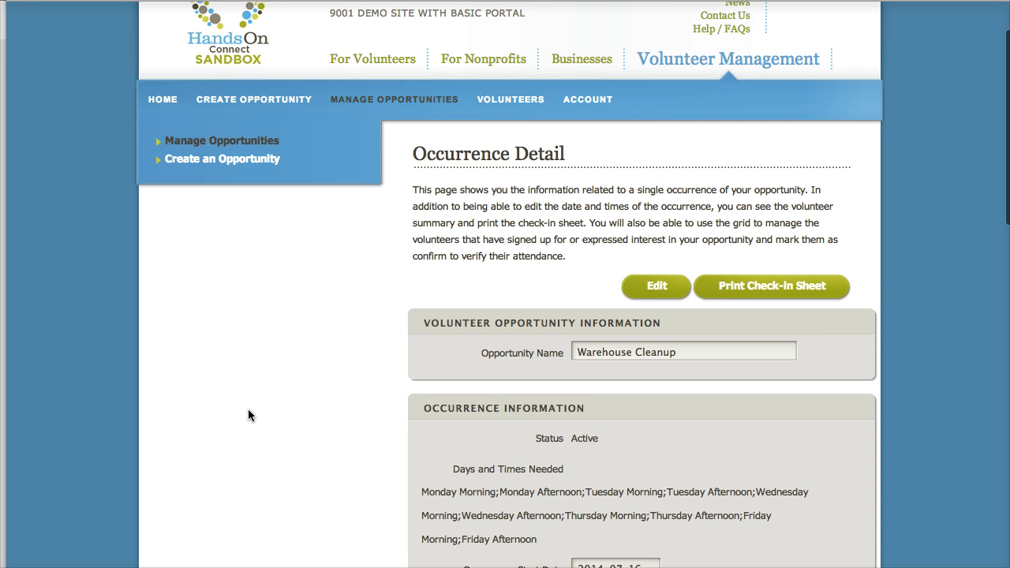
pyautogui.scroll(1, 248, 409)
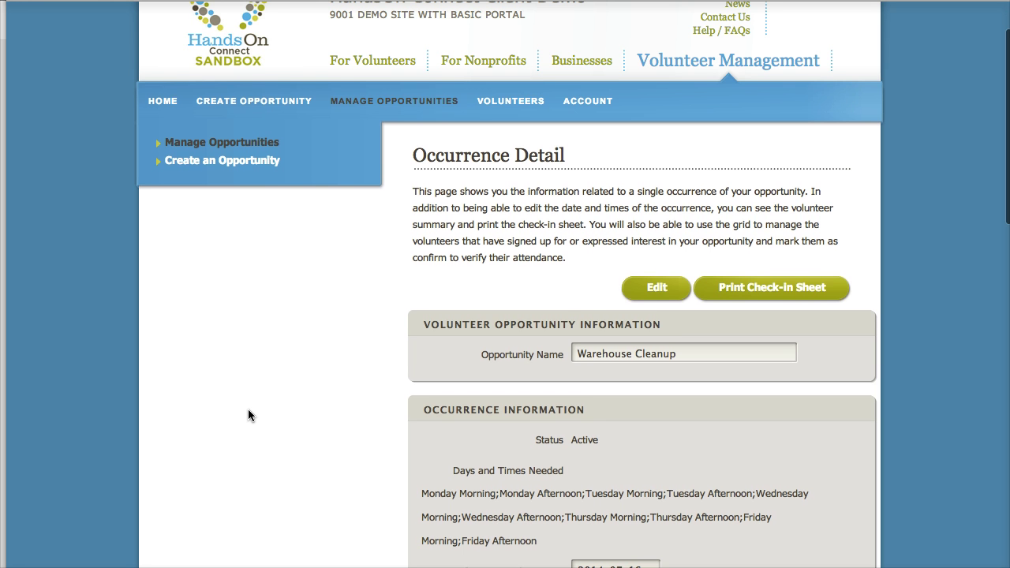
pyautogui.scroll(1, 248, 409)
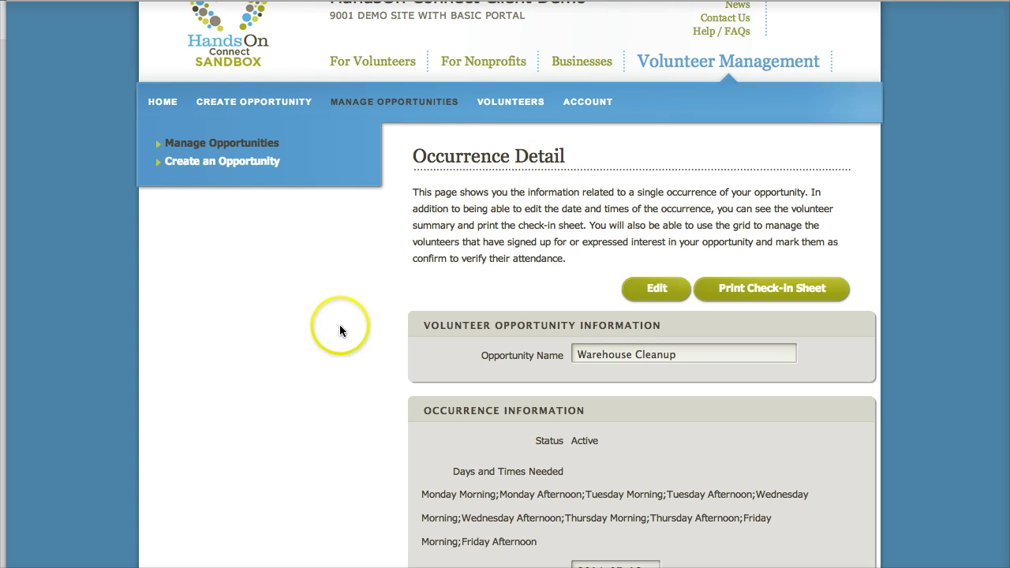
pyautogui.scroll(-4, 339, 330)
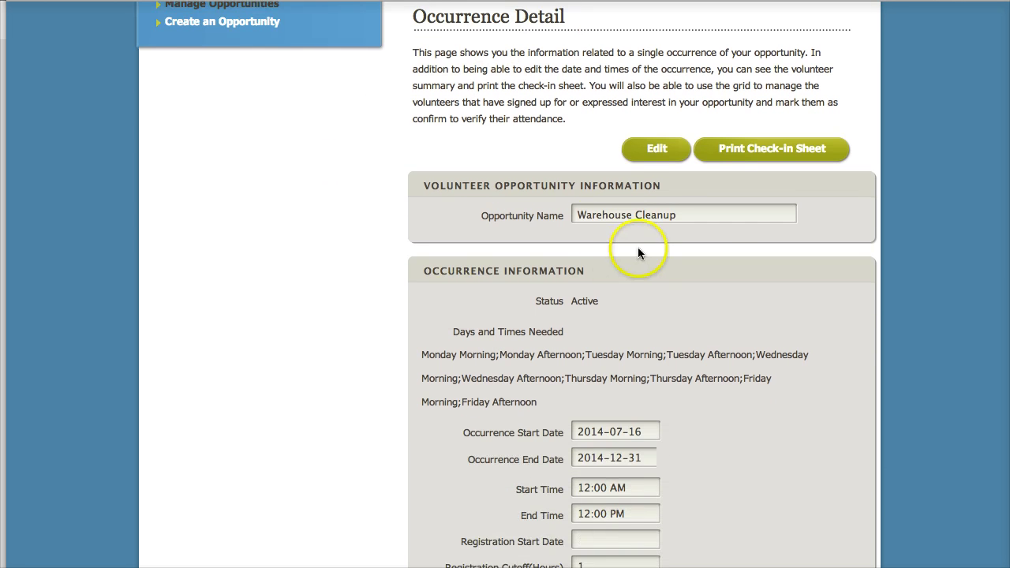
pyautogui.scroll(-10, 382, 271)
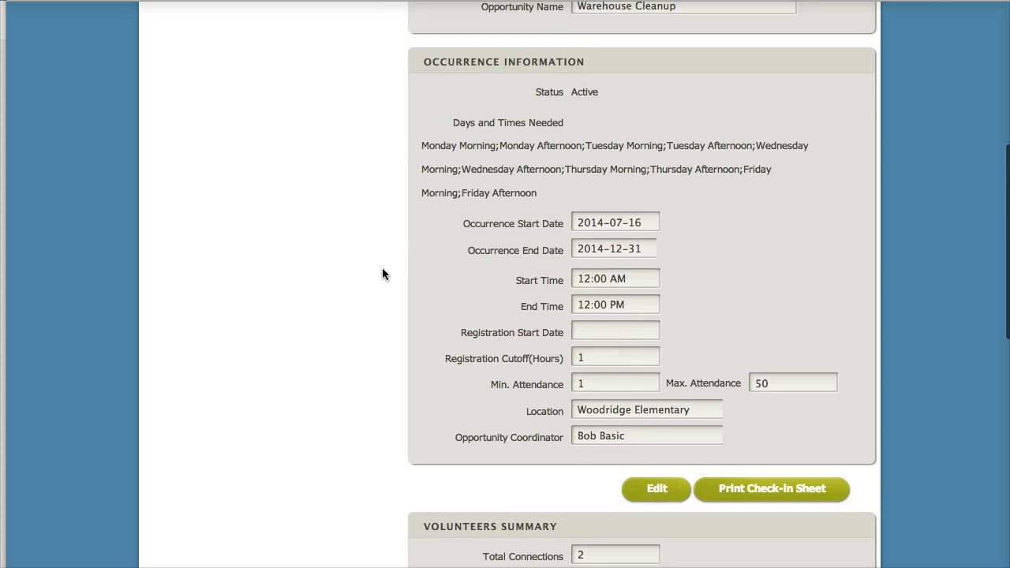
pyautogui.scroll(-4, 383, 273)
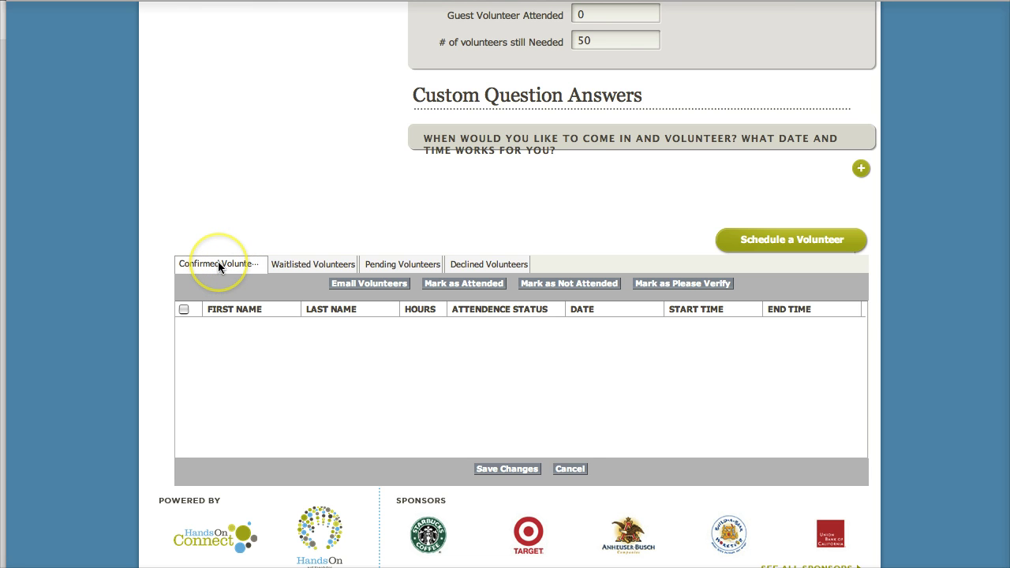
pyautogui.click(406, 266)
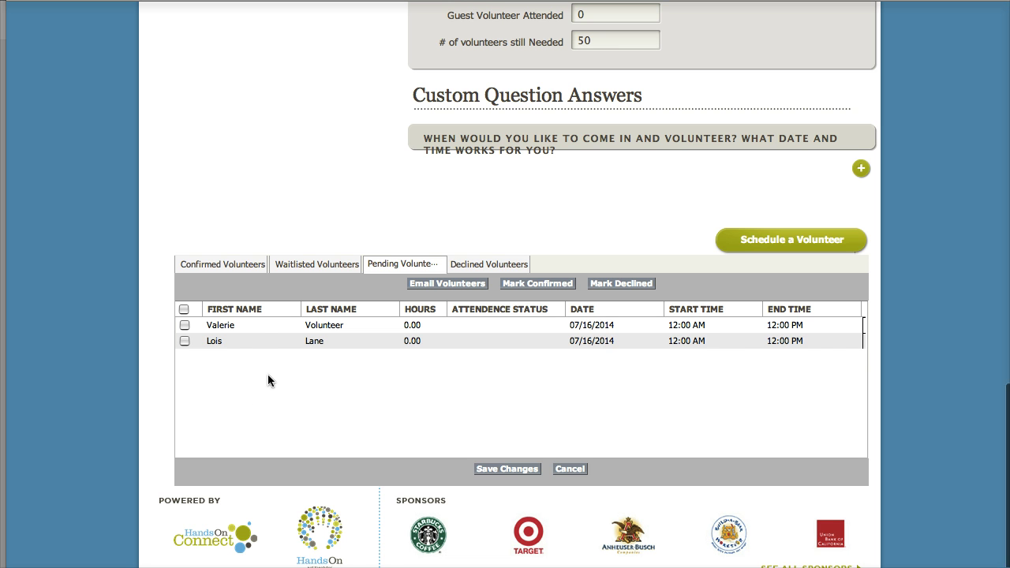
pyautogui.click(185, 326)
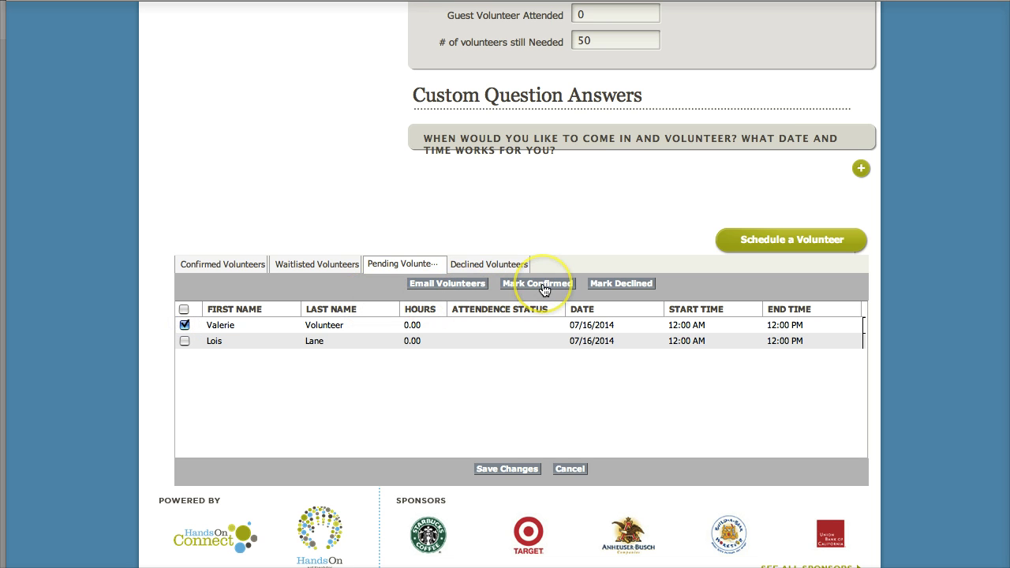
pyautogui.click(446, 286)
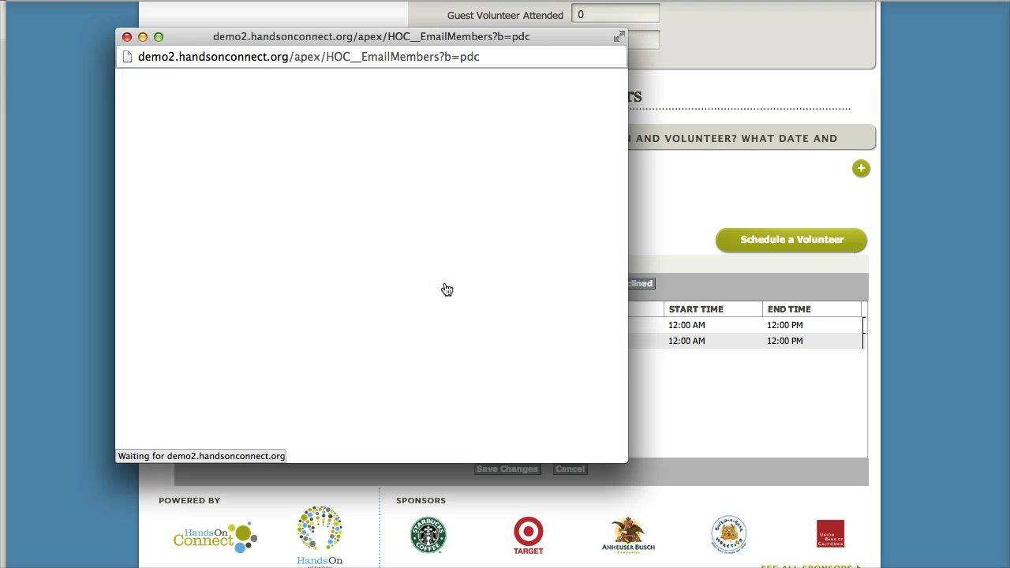
pyautogui.click(127, 37)
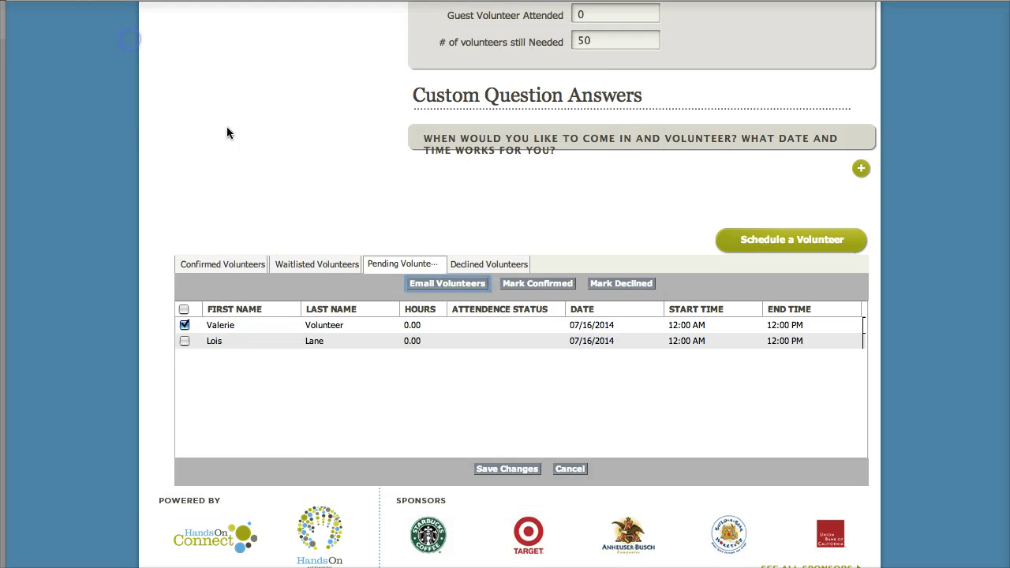
pyautogui.click(184, 326)
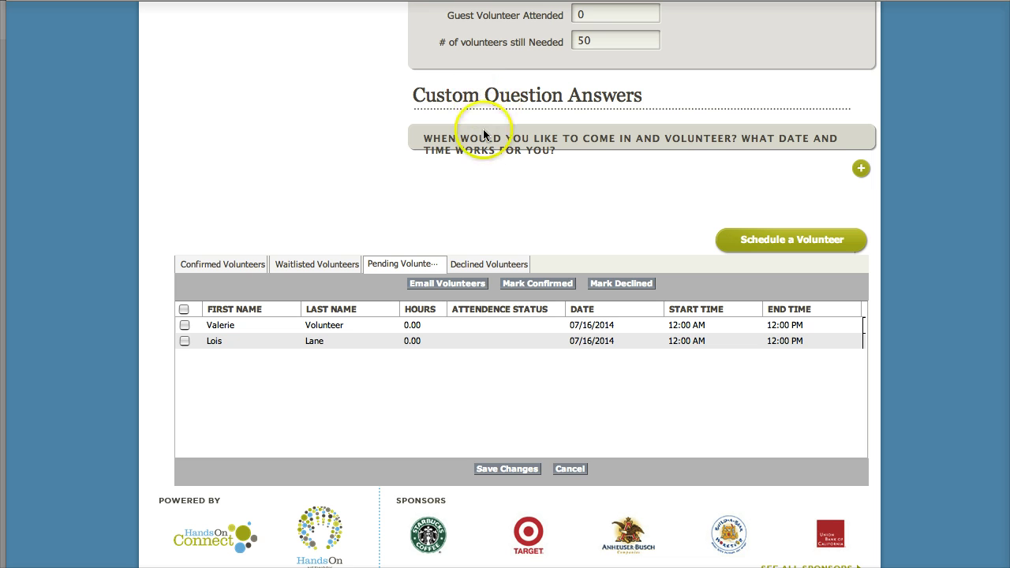
# Expand the answers to the custom question and mark the first pending volunteer as confirmed
pyautogui.click(862, 169)
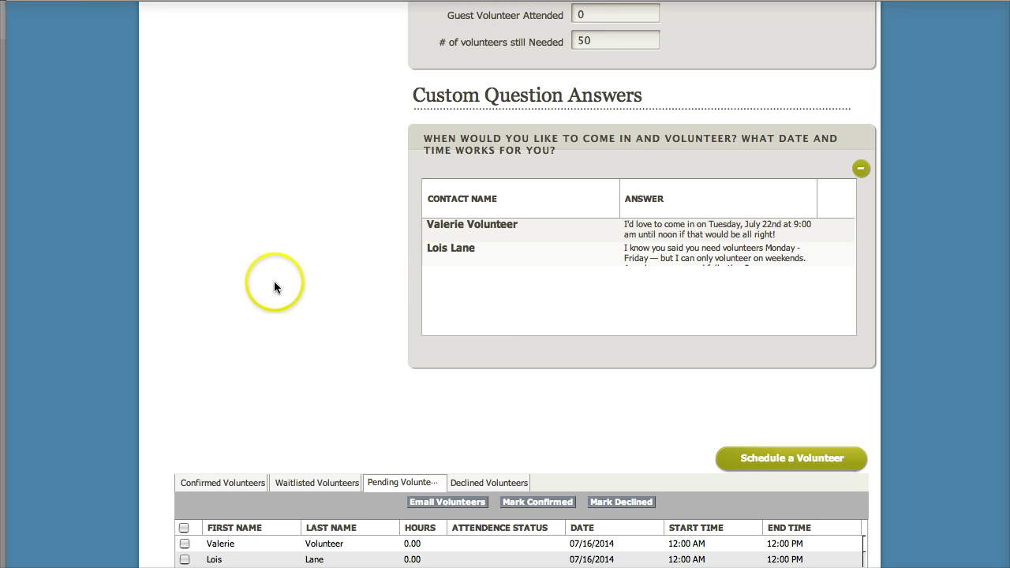
pyautogui.scroll(-4, 273, 284)
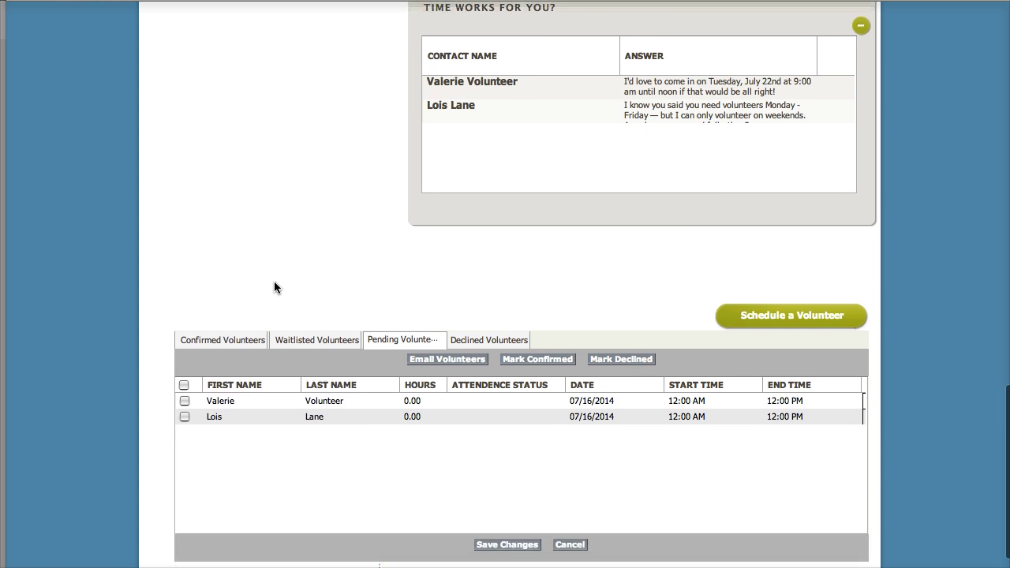
pyautogui.click(183, 402)
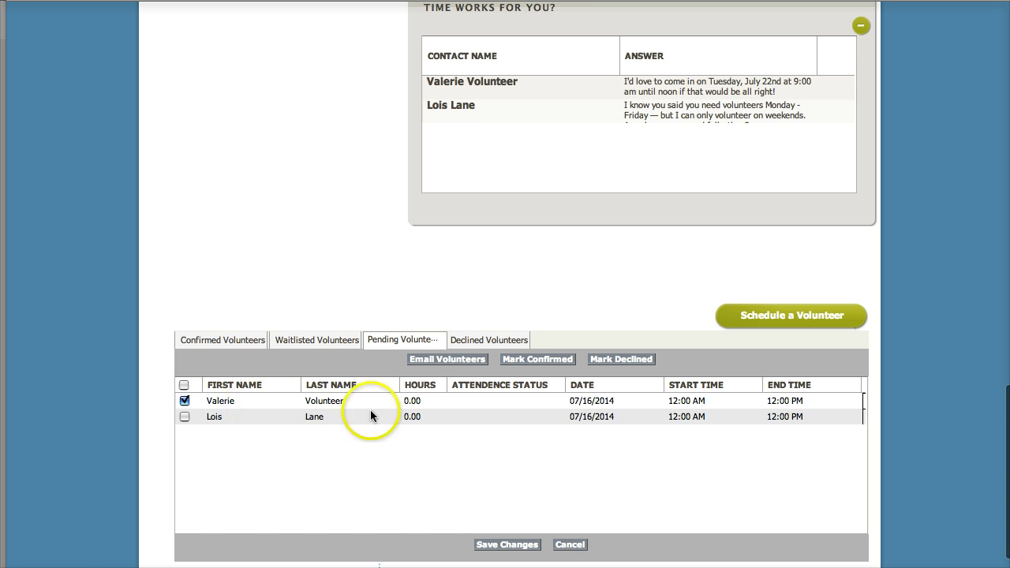
pyautogui.click(549, 361)
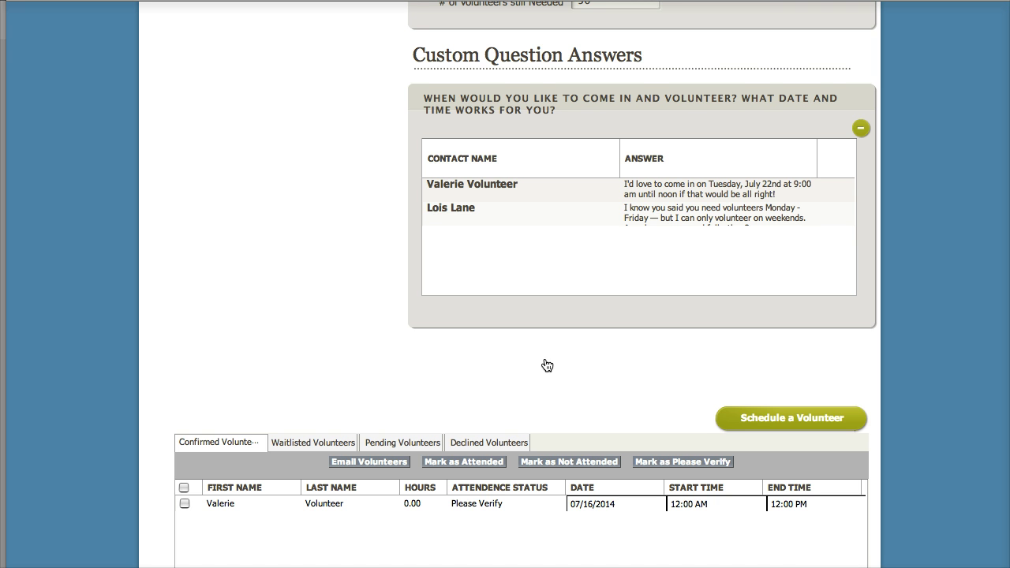
# Reschedule the confirmed volunteer to 07/22/2014 with a 9:00 AM start time and save the changes
pyautogui.scroll(-1, 140, 409)
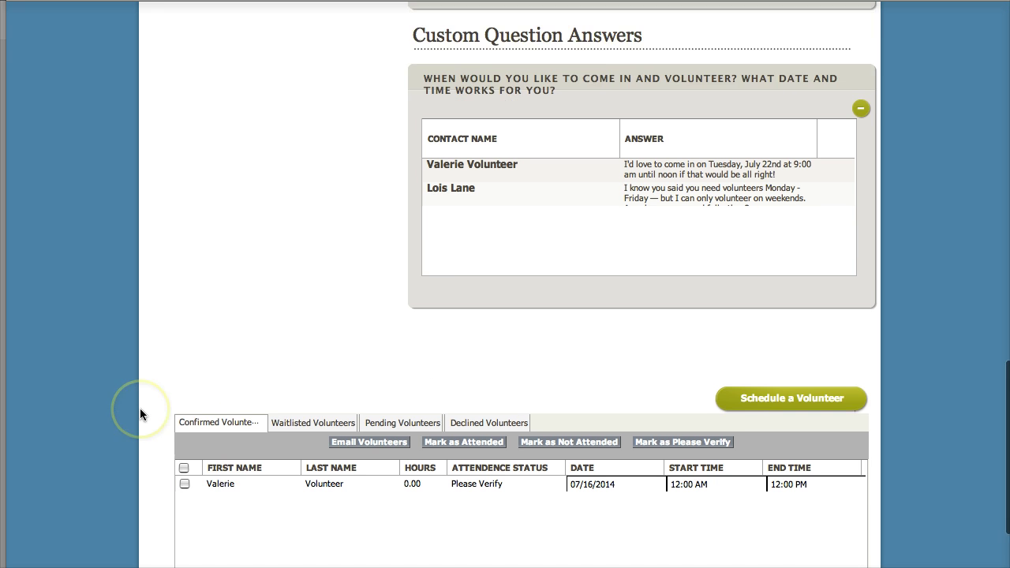
pyautogui.scroll(-3, 139, 408)
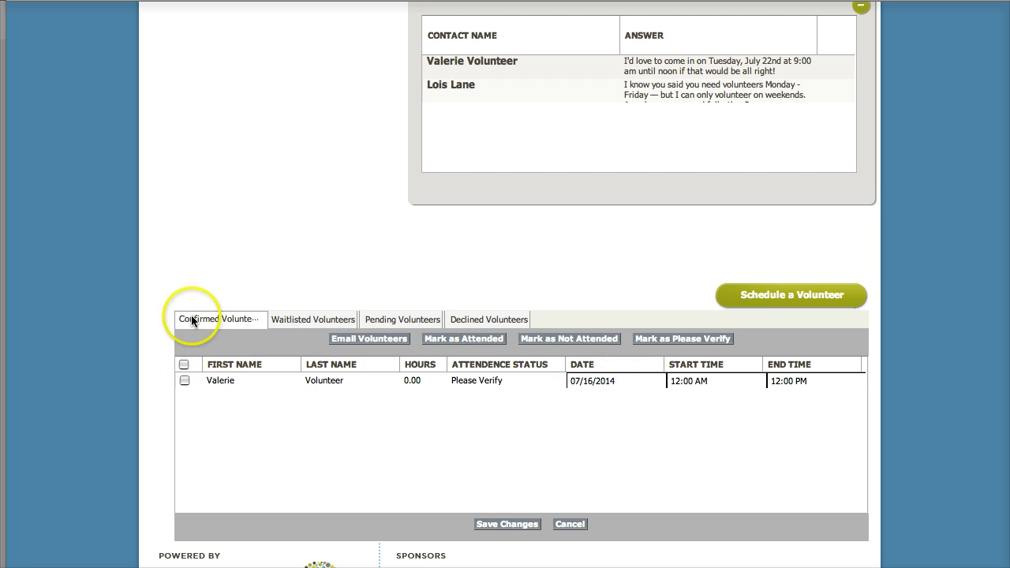
pyautogui.click(621, 381)
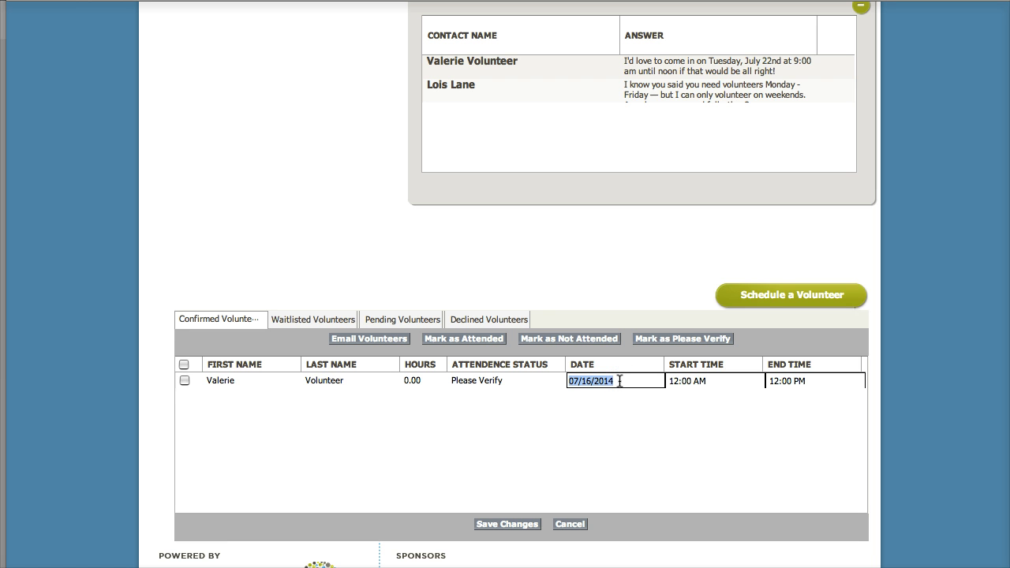
pyautogui.write('07/22/2014')
pyautogui.click(708, 381)
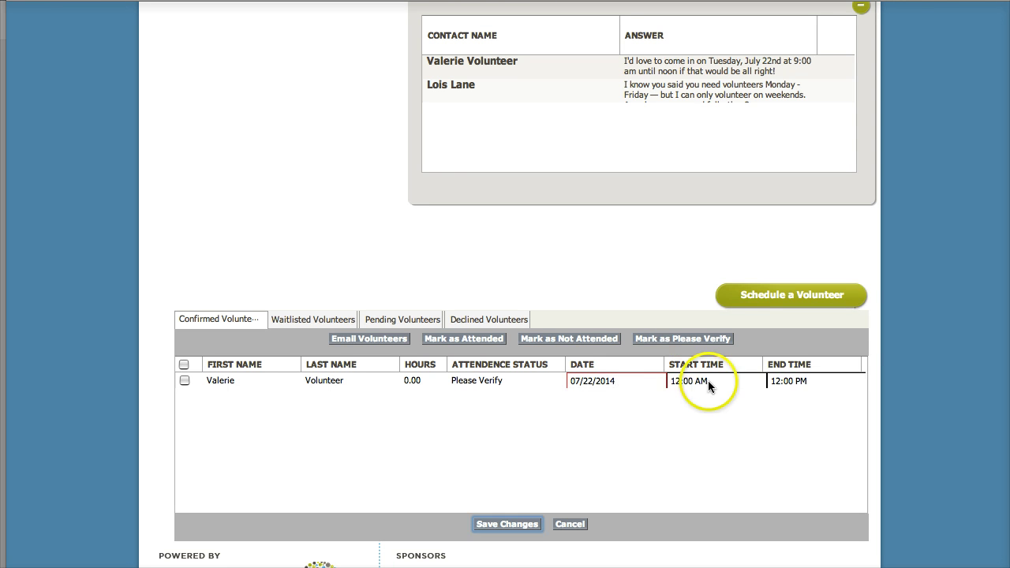
pyautogui.write('9')
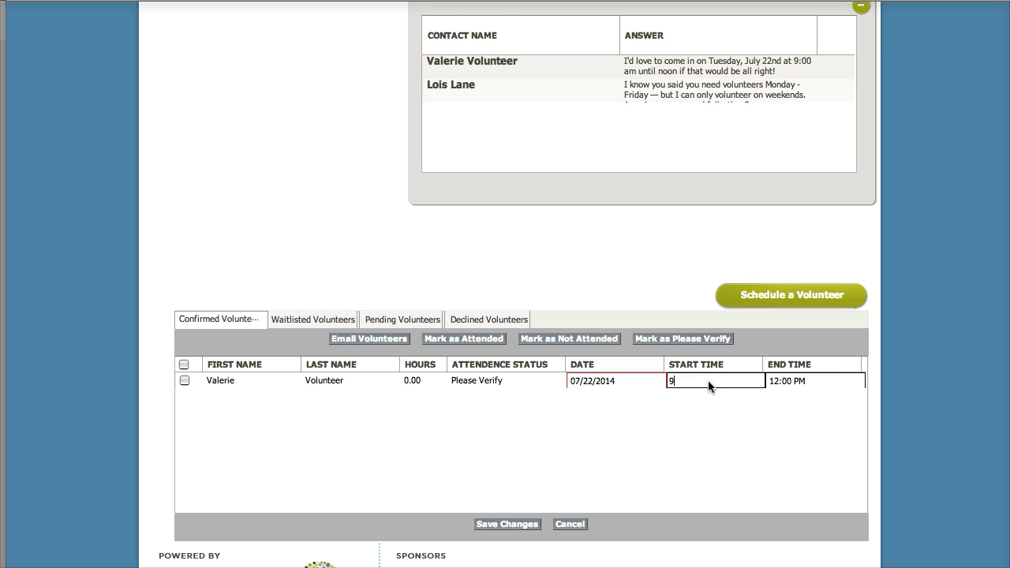
pyautogui.click(803, 379)
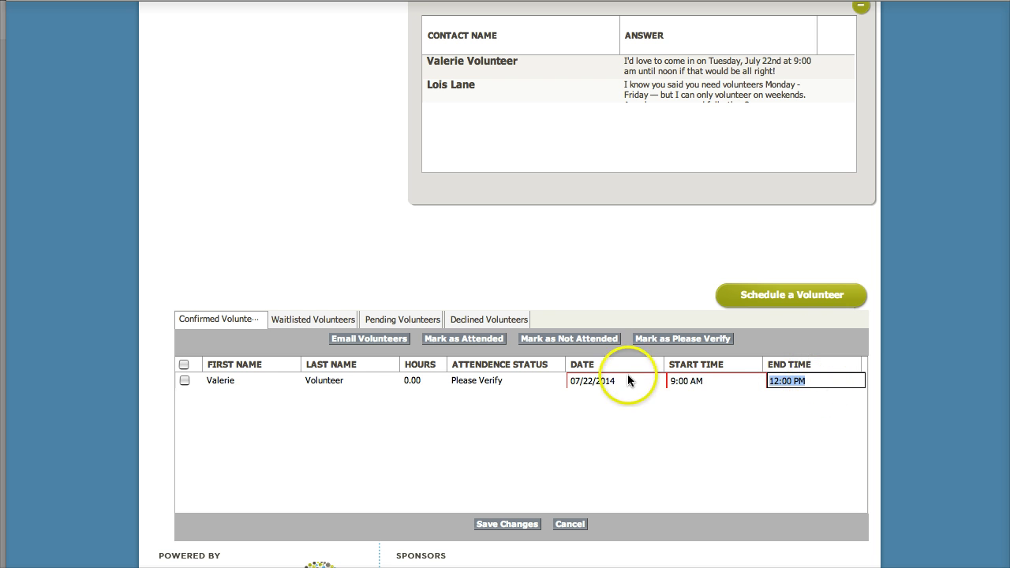
pyautogui.click(815, 382)
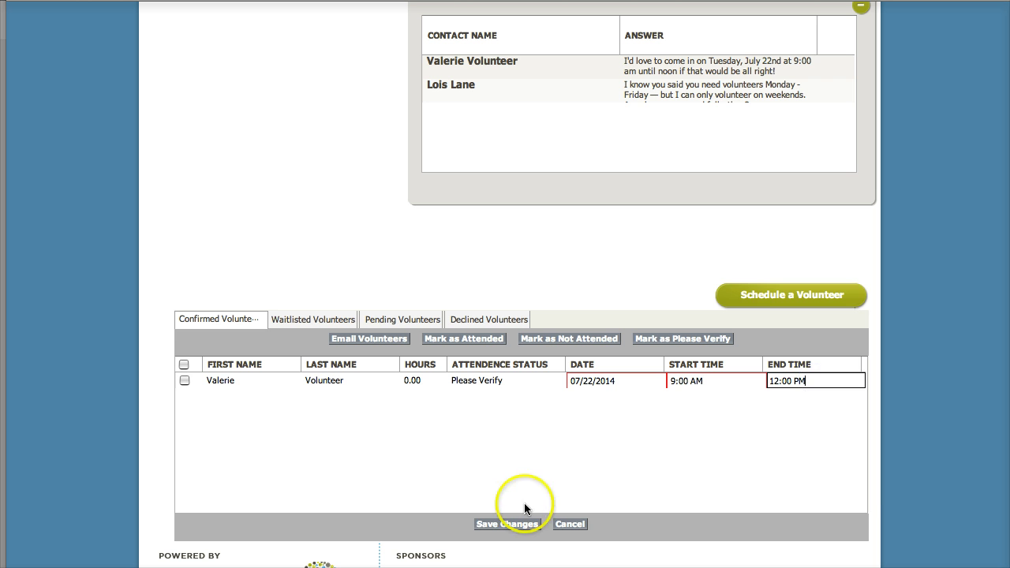
pyautogui.click(505, 524)
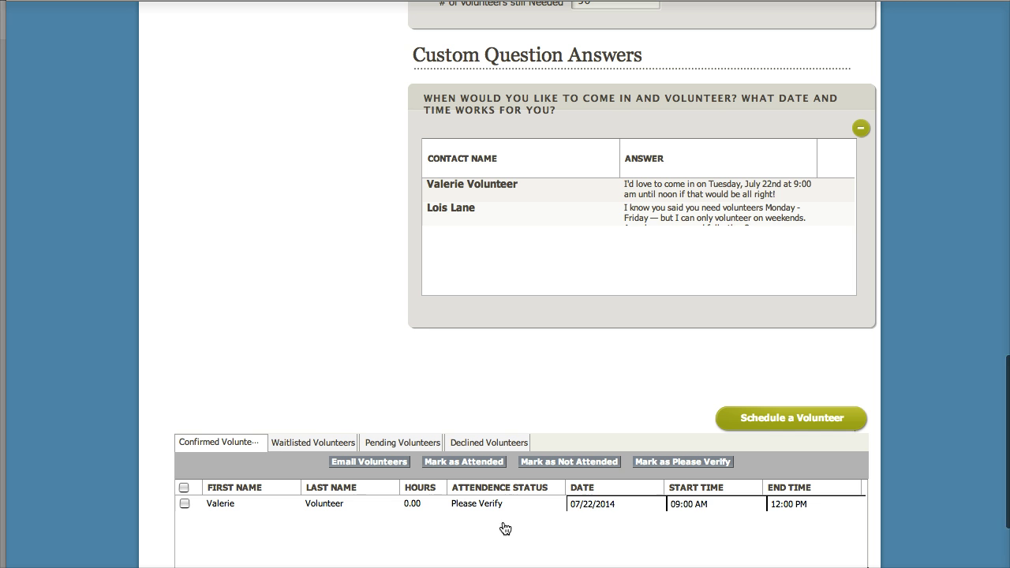
# Return to the pending volunteers and check the remaining volunteer's answer to the custom question
pyautogui.click(676, 515)
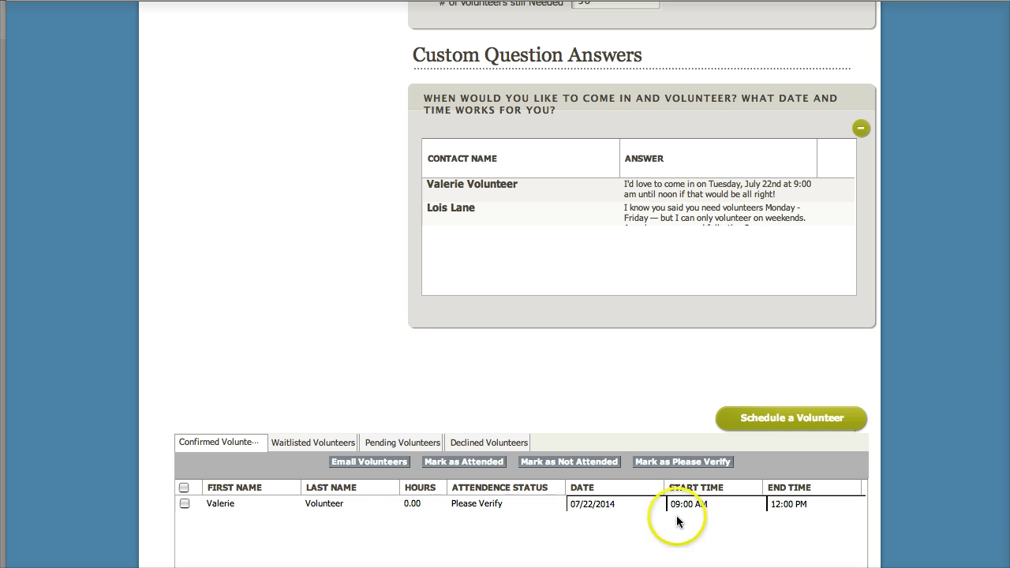
pyautogui.click(778, 513)
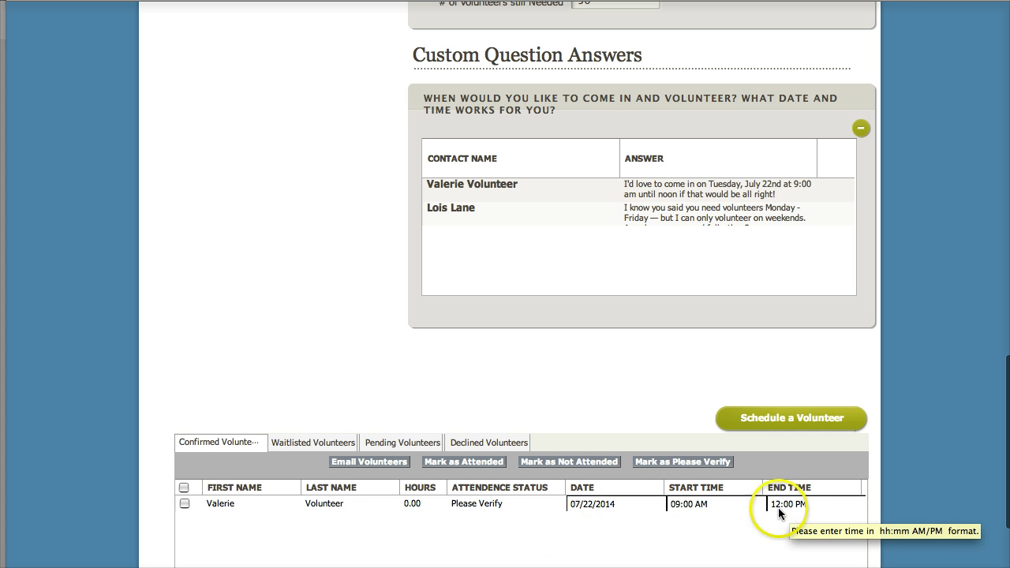
pyautogui.click(396, 427)
pyautogui.click(391, 439)
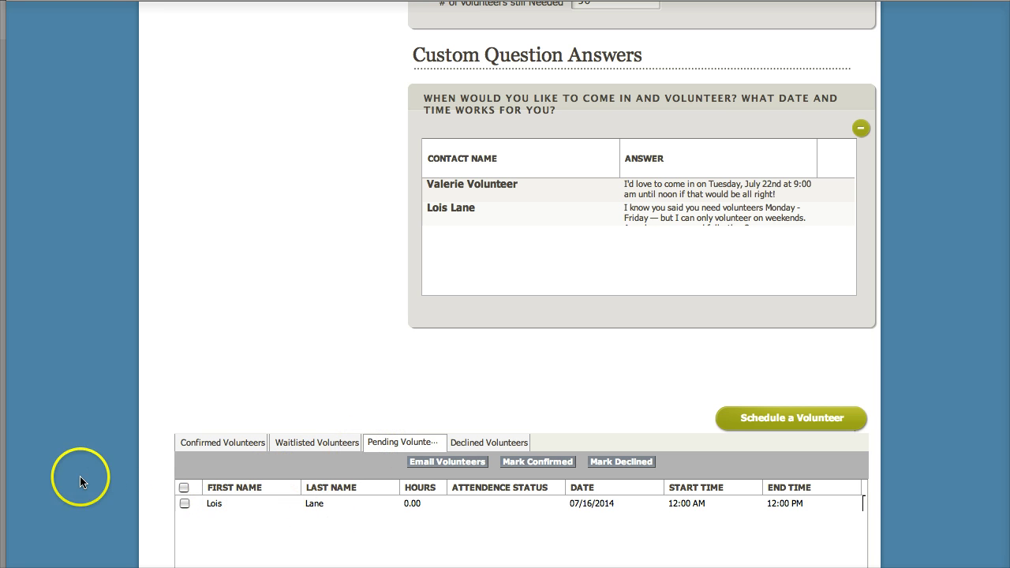
pyautogui.scroll(-3, 80, 476)
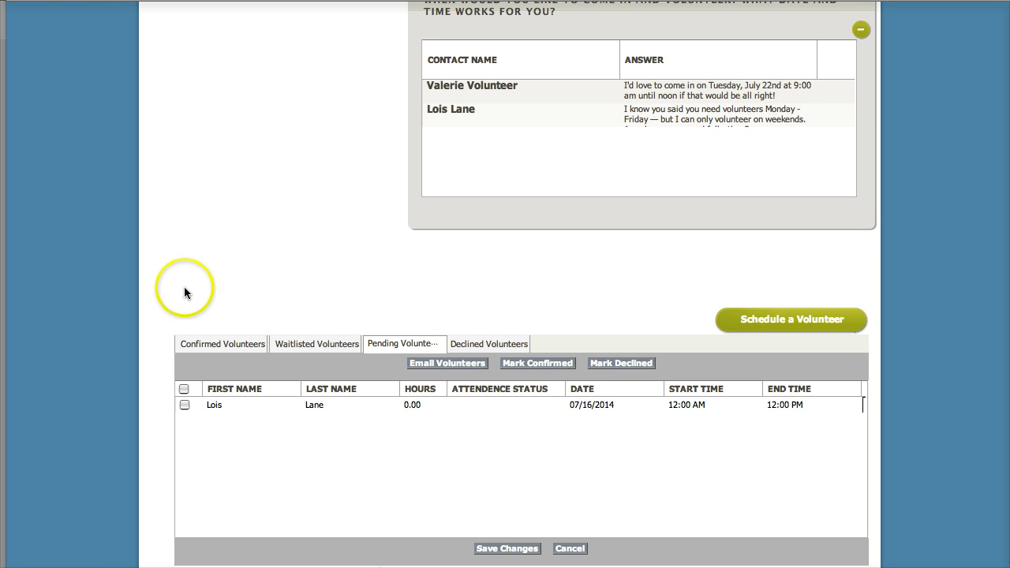
pyautogui.scroll(2, 184, 292)
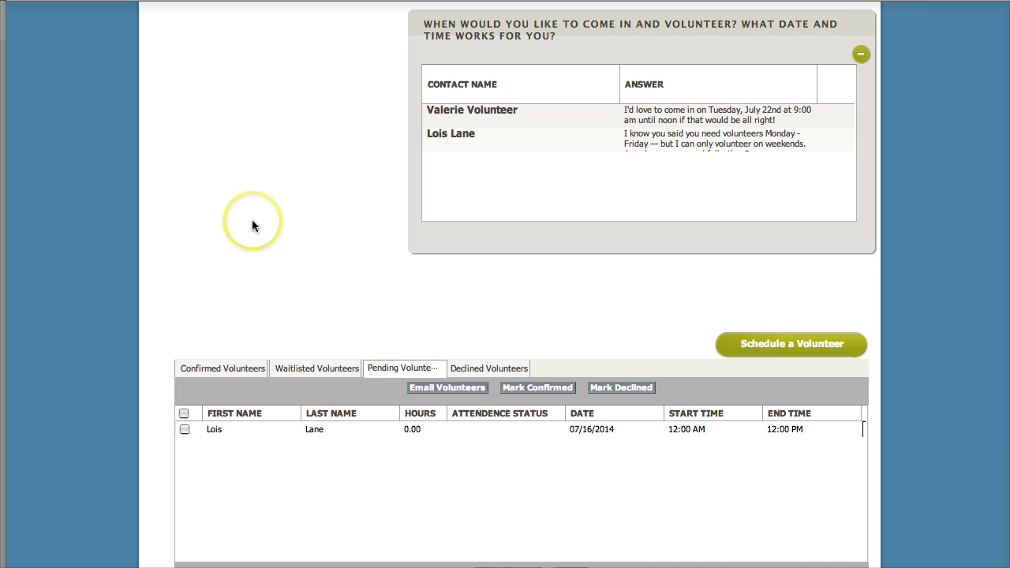
# Search the managed volunteers for the remaining pending volunteer by full name and open that volunteer's details
pyautogui.scroll(10, 252, 220)
pyautogui.scroll(5, 252, 219)
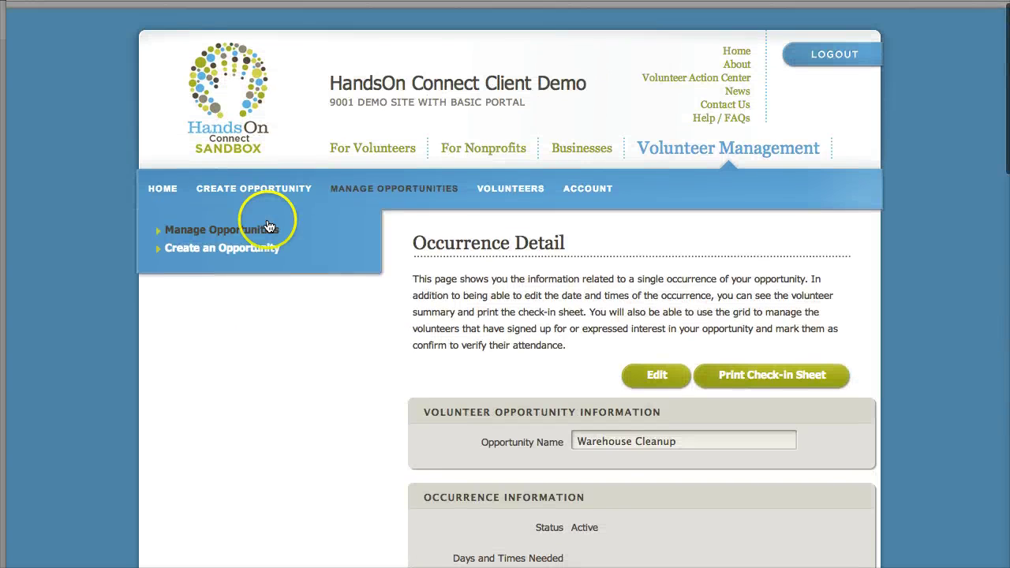
pyautogui.click(517, 182)
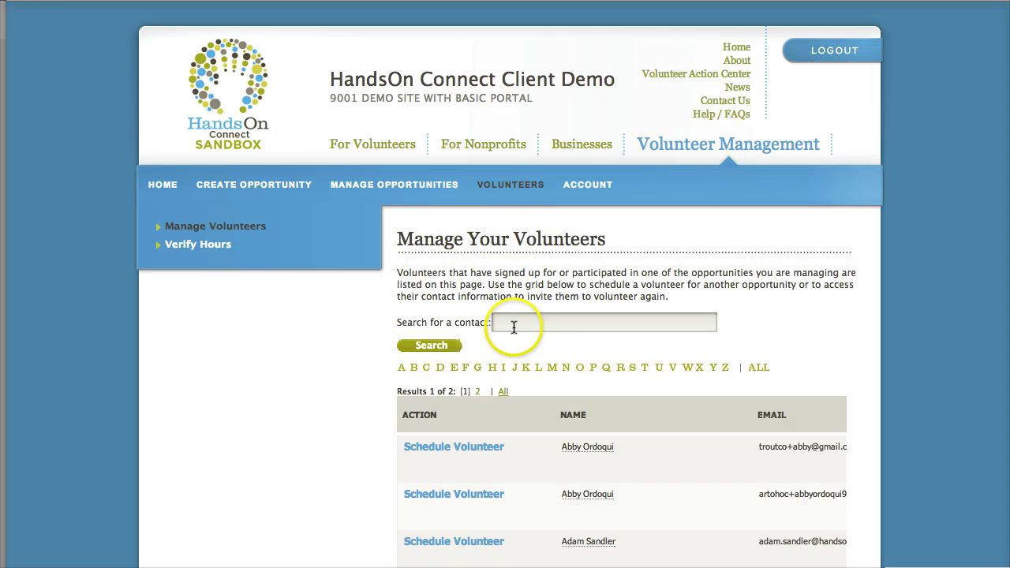
pyautogui.click(514, 322)
pyautogui.write('Lois L')
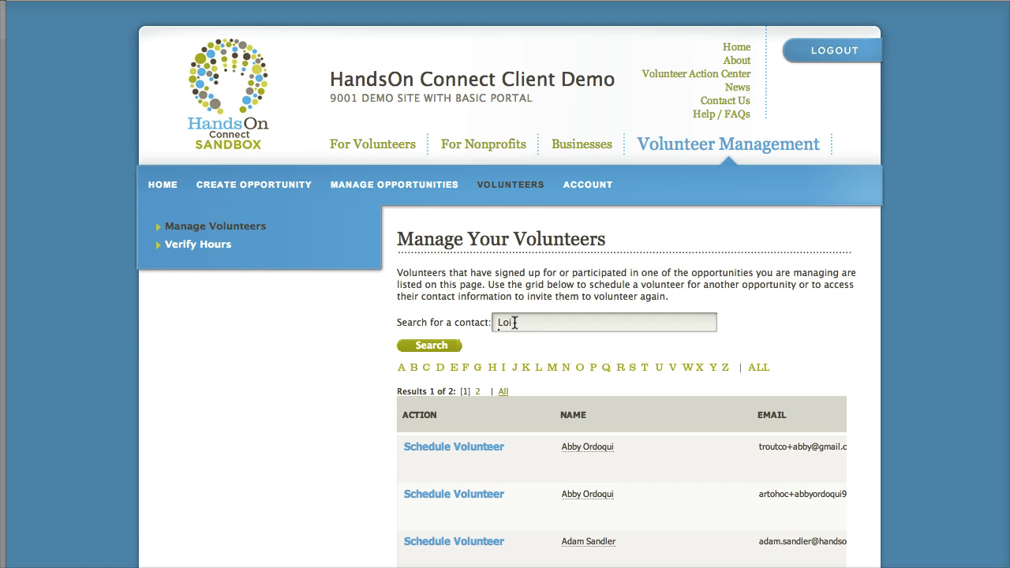
pyautogui.write('ane')
pyautogui.press('Return')
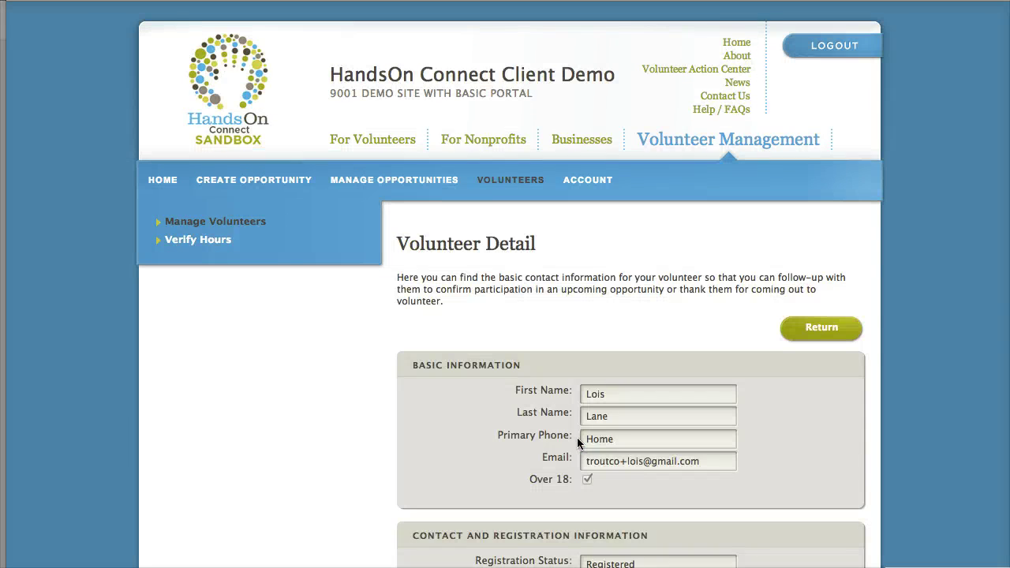
# Examine the volunteer's basic, contact and registration information for ways to follow up
pyautogui.click(117, 440)
pyautogui.scroll(-2, 117, 442)
pyautogui.scroll(-5, 117, 441)
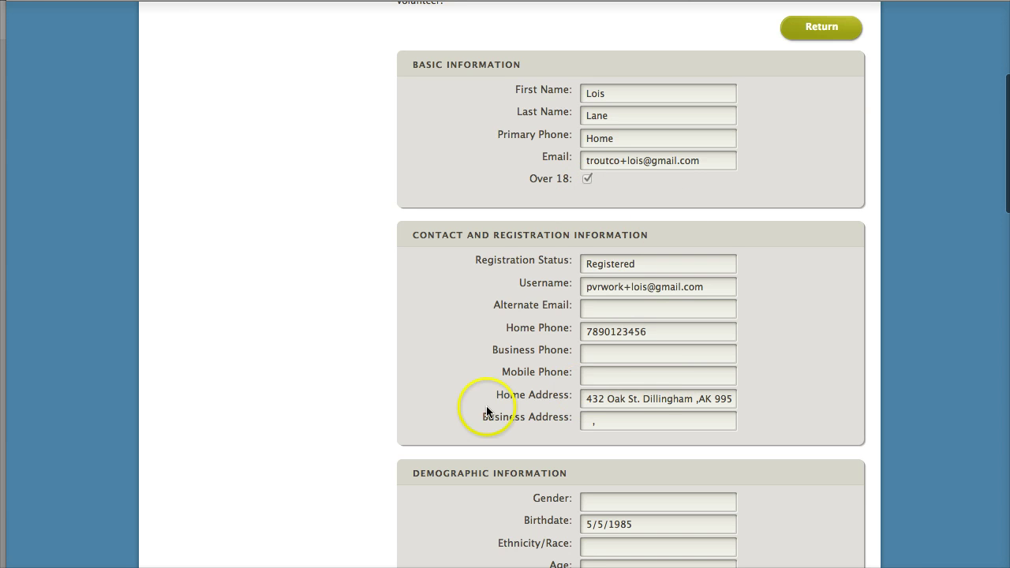
# Examine the volunteer's demographic and volunteer information, volunteer history, skills, teams and opportunity answers
pyautogui.scroll(-5, 346, 373)
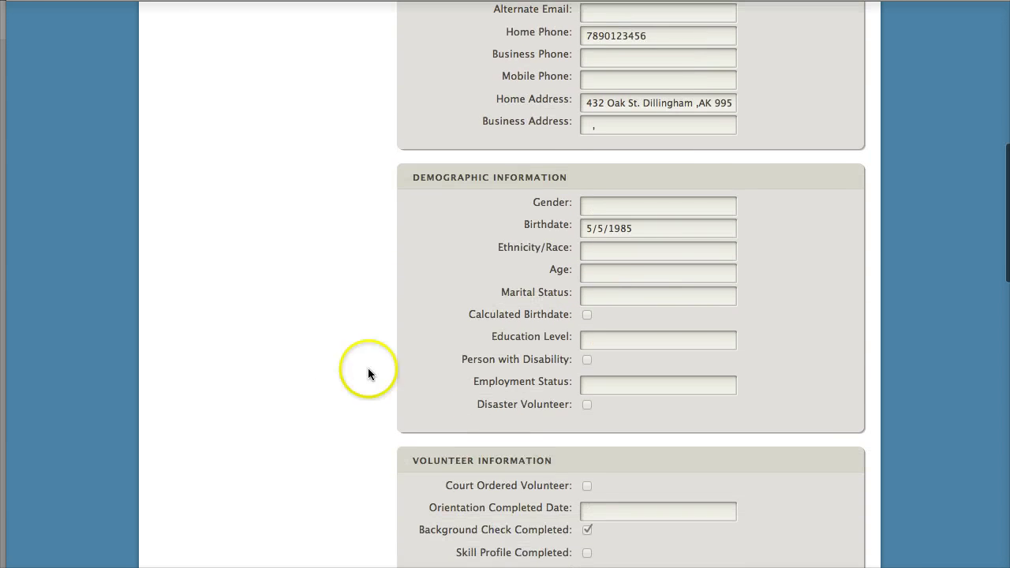
pyautogui.scroll(-5, 693, 351)
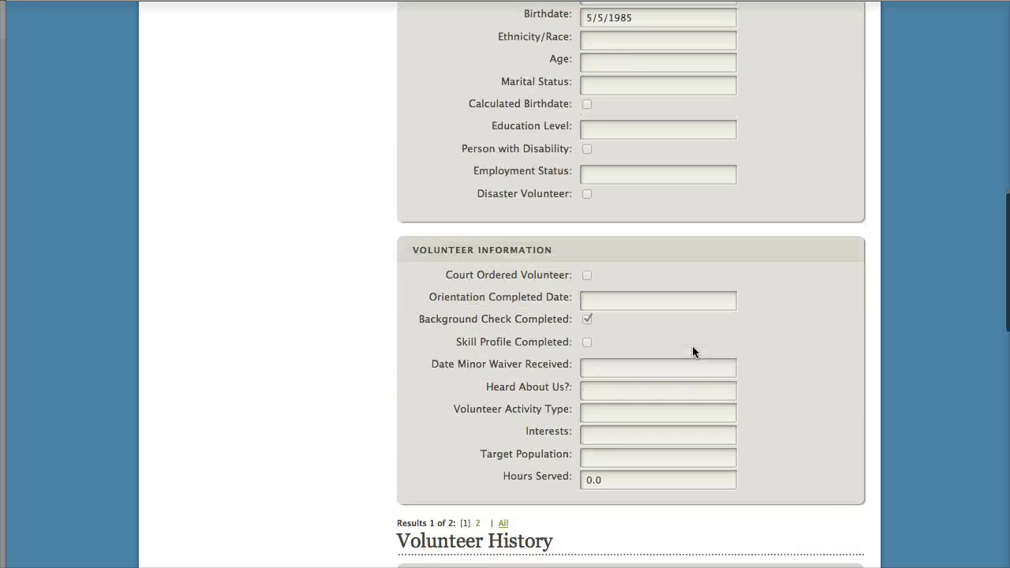
pyautogui.scroll(-1, 626, 405)
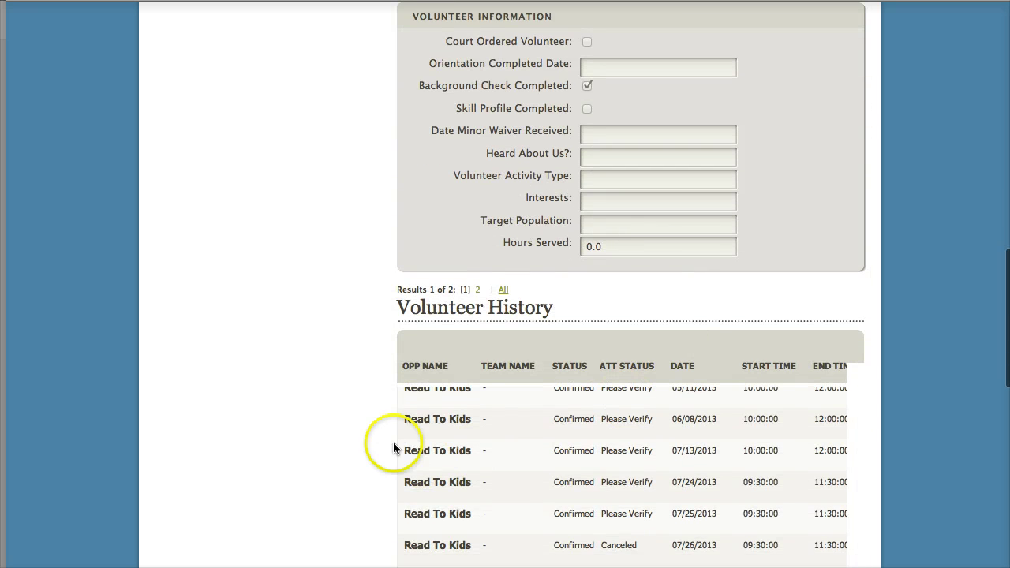
pyautogui.scroll(-2, 342, 452)
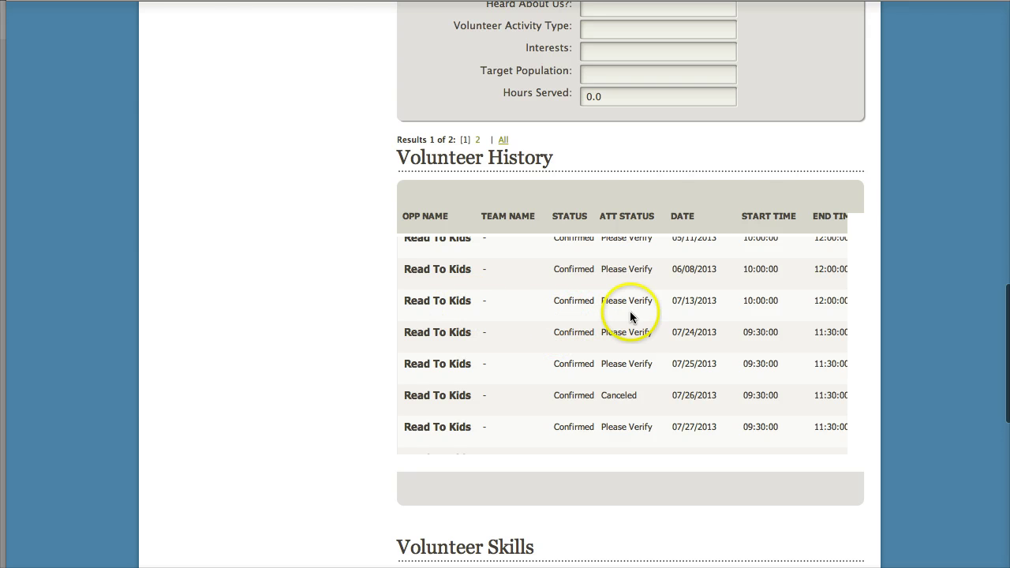
pyautogui.scroll(-2, 288, 424)
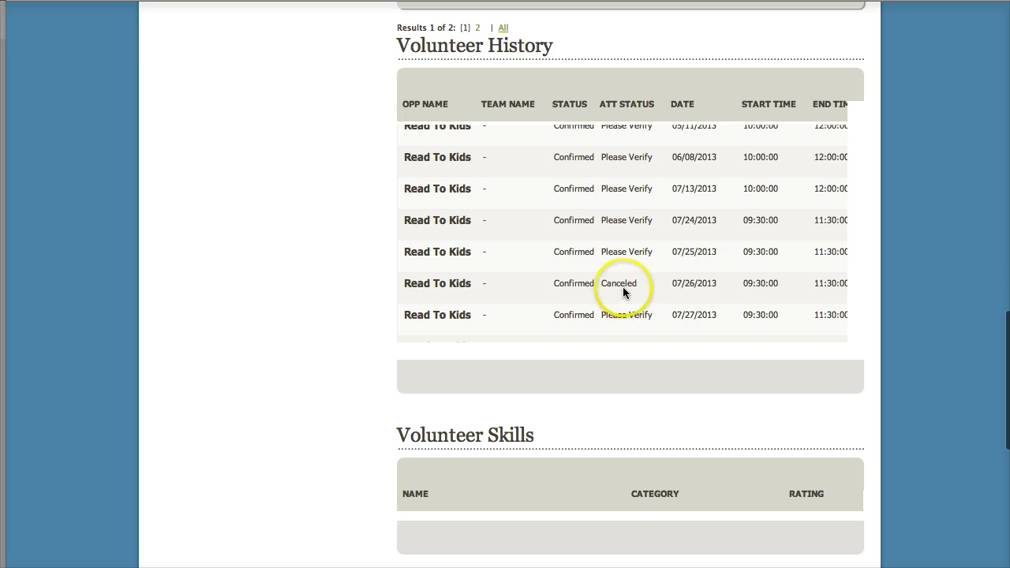
pyautogui.scroll(2, 624, 216)
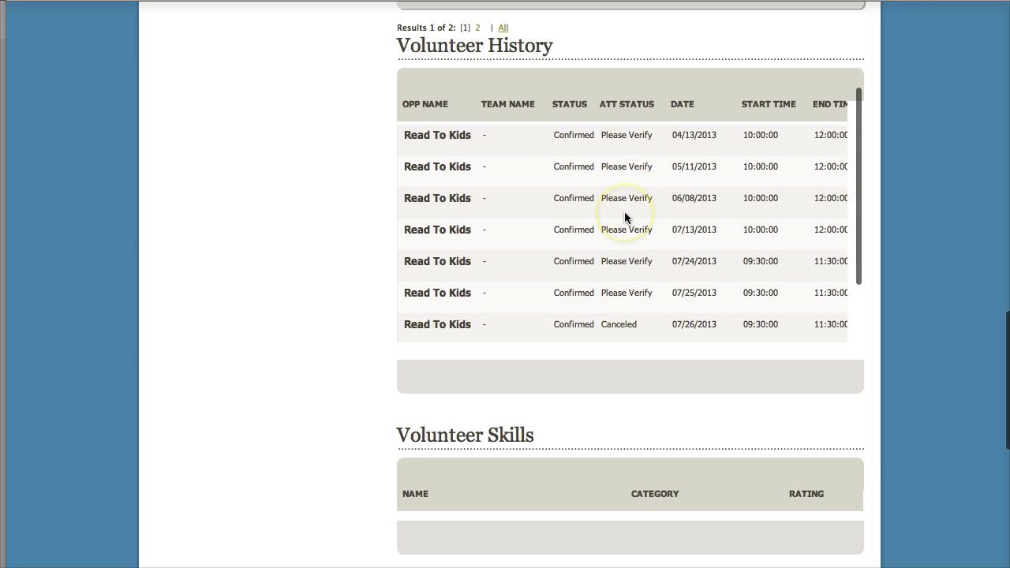
pyautogui.scroll(-5, 169, 354)
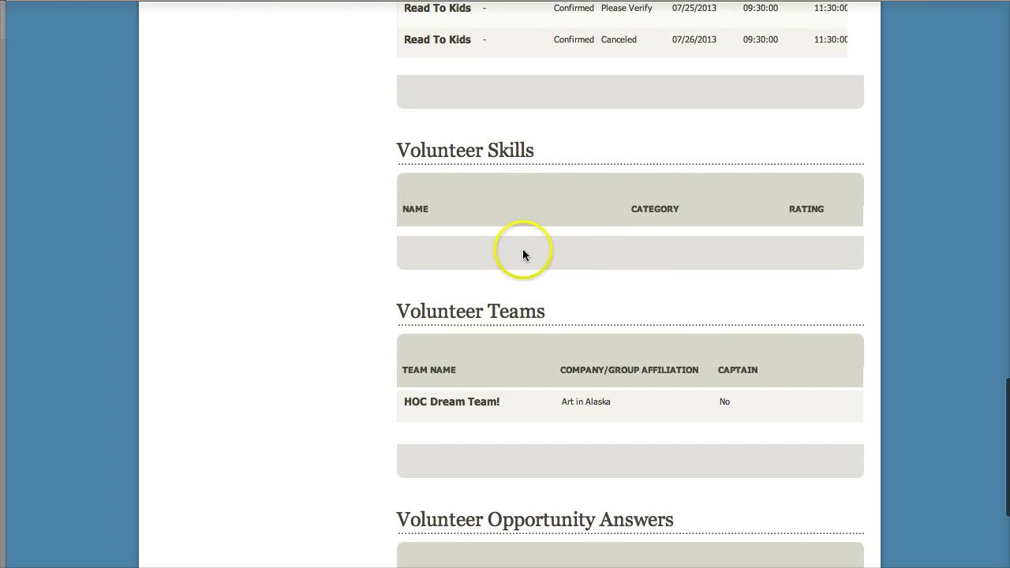
pyautogui.scroll(-1, 312, 362)
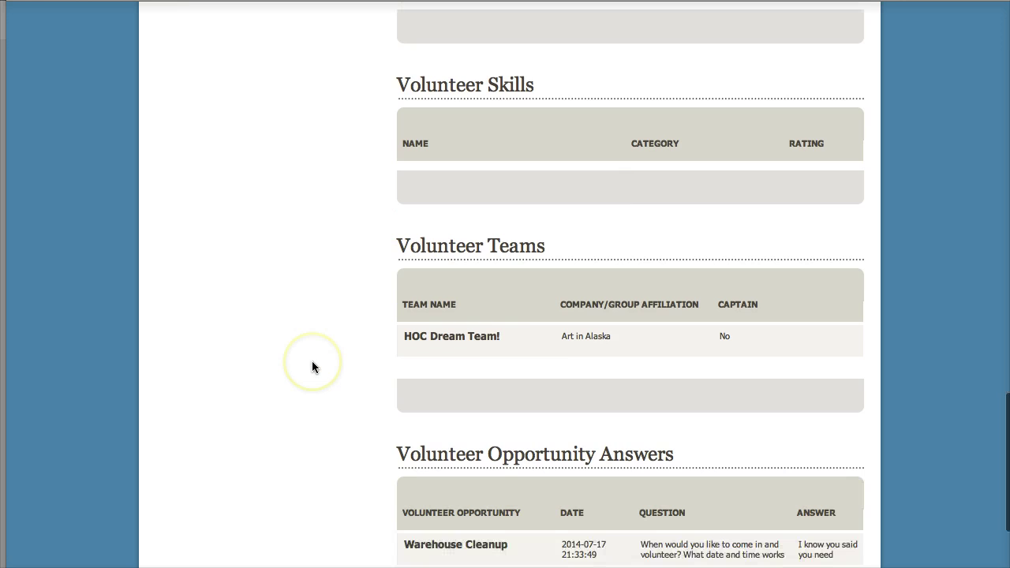
pyautogui.scroll(-2, 219, 349)
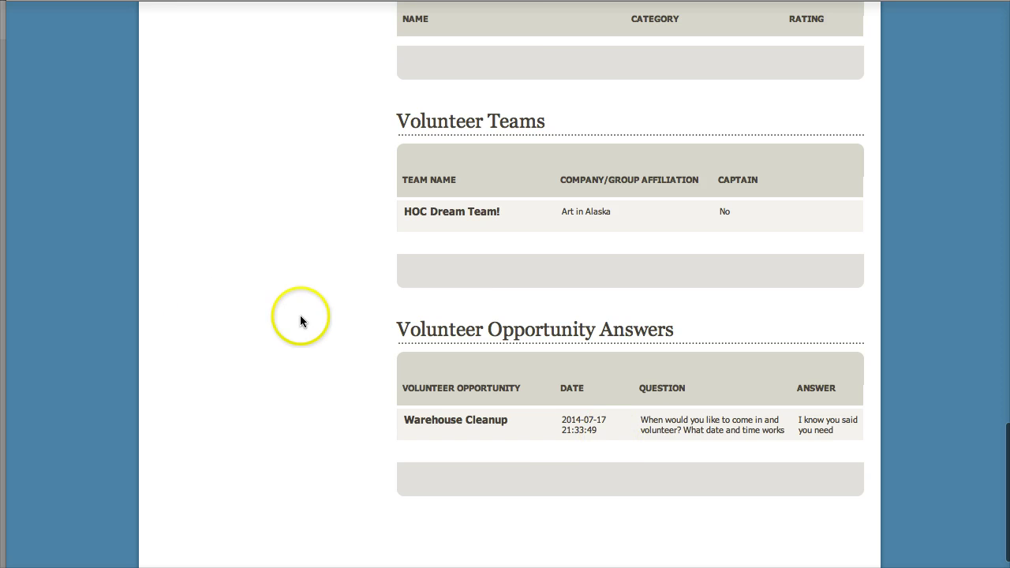
# Return to the managed opportunities, open Warehouse Cleanup's details and open its active occurrence for viewing and editing
pyautogui.scroll(20, 299, 319)
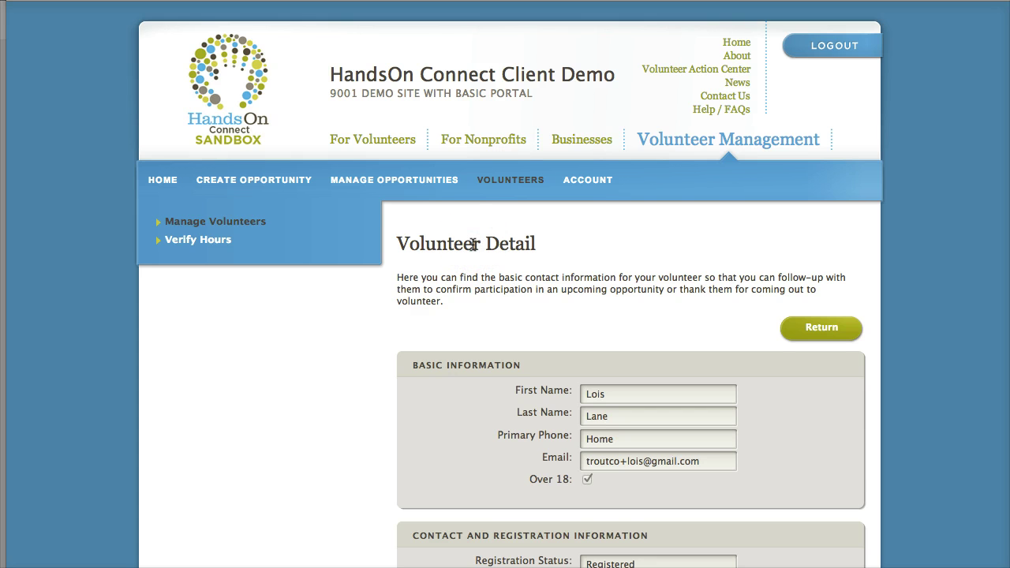
pyautogui.click(377, 183)
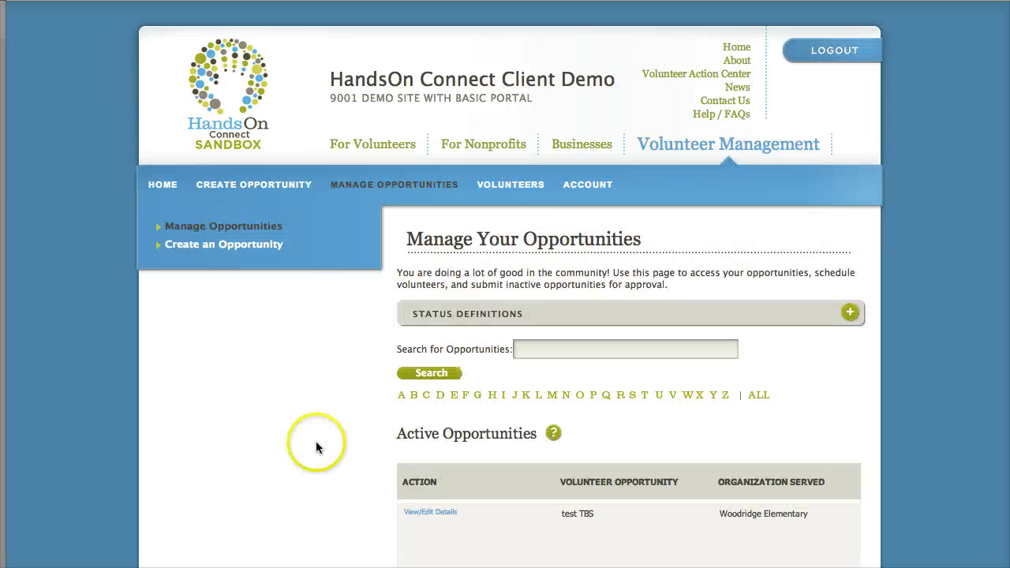
pyautogui.scroll(-5, 315, 448)
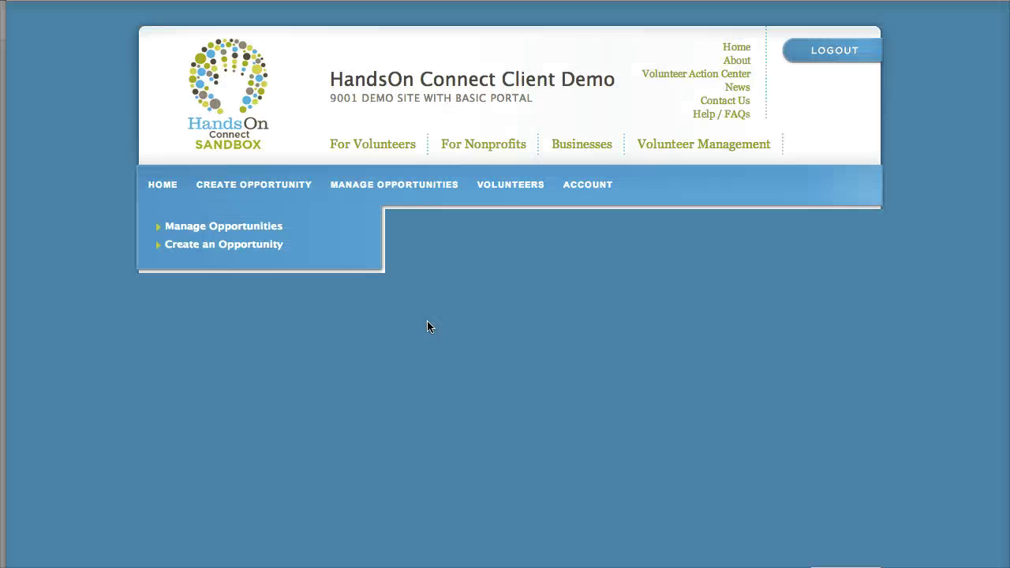
pyautogui.click(237, 339)
pyautogui.scroll(-8, 237, 340)
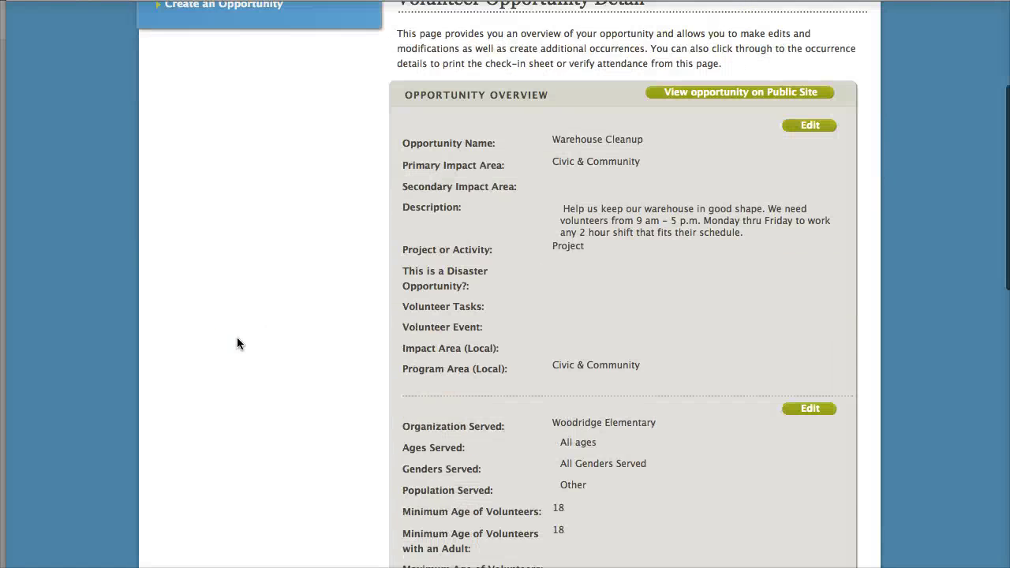
pyautogui.scroll(-5, 237, 339)
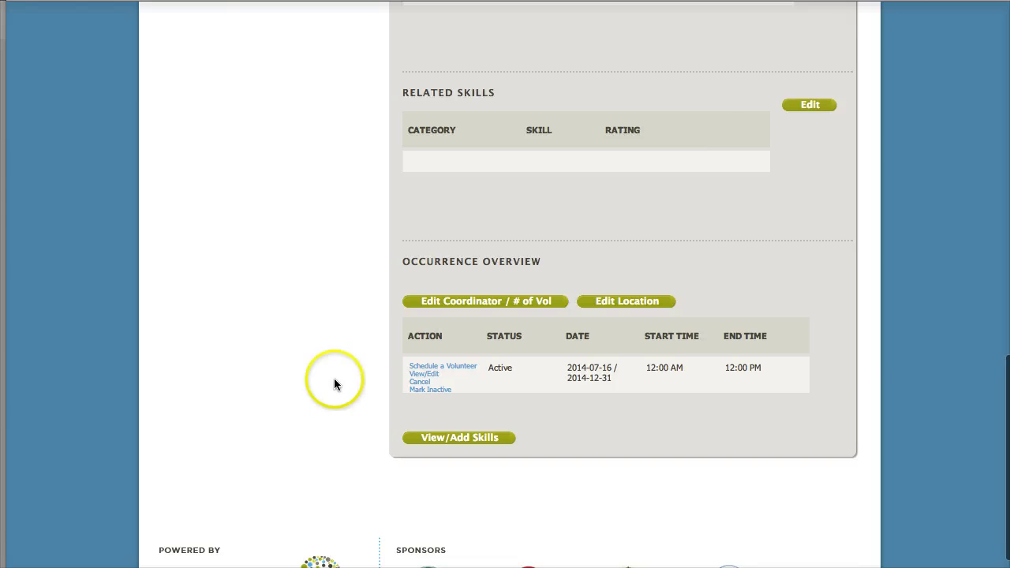
pyautogui.click(430, 377)
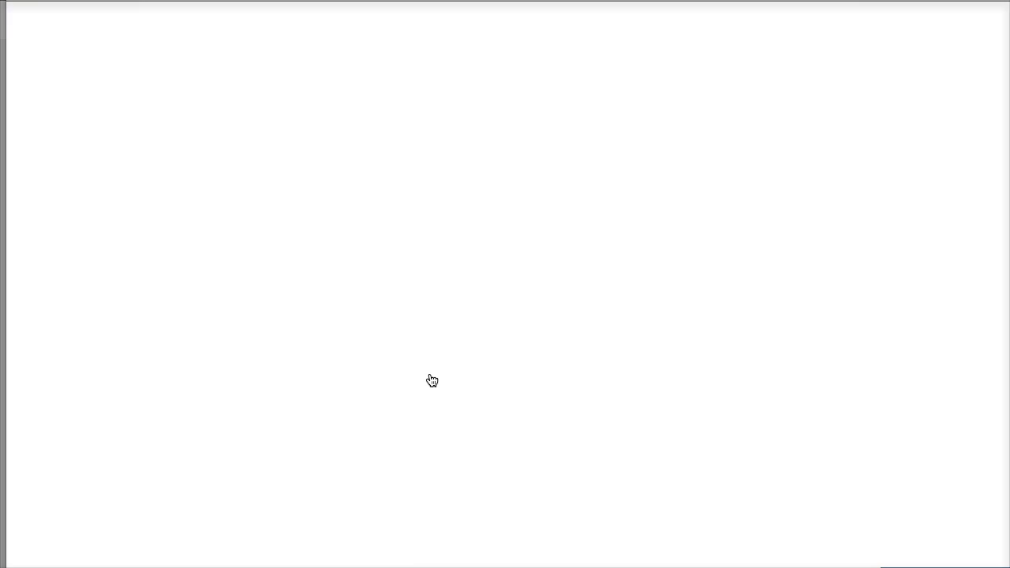
# Mark the remaining pending volunteer as declined with the reason Skills not a match, and go back to the occurrence's volunteer list
pyautogui.scroll(-10, 281, 428)
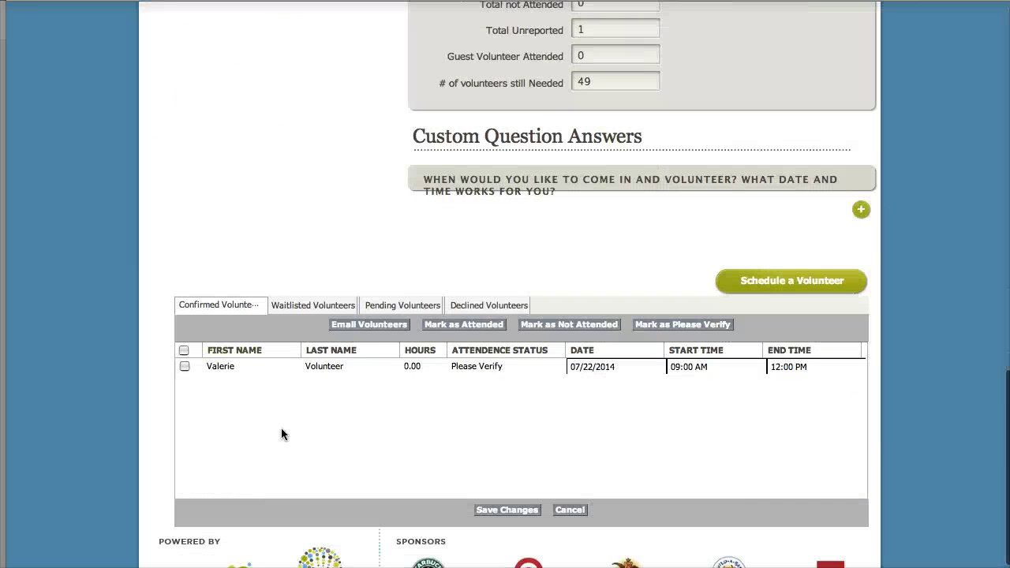
pyautogui.click(422, 304)
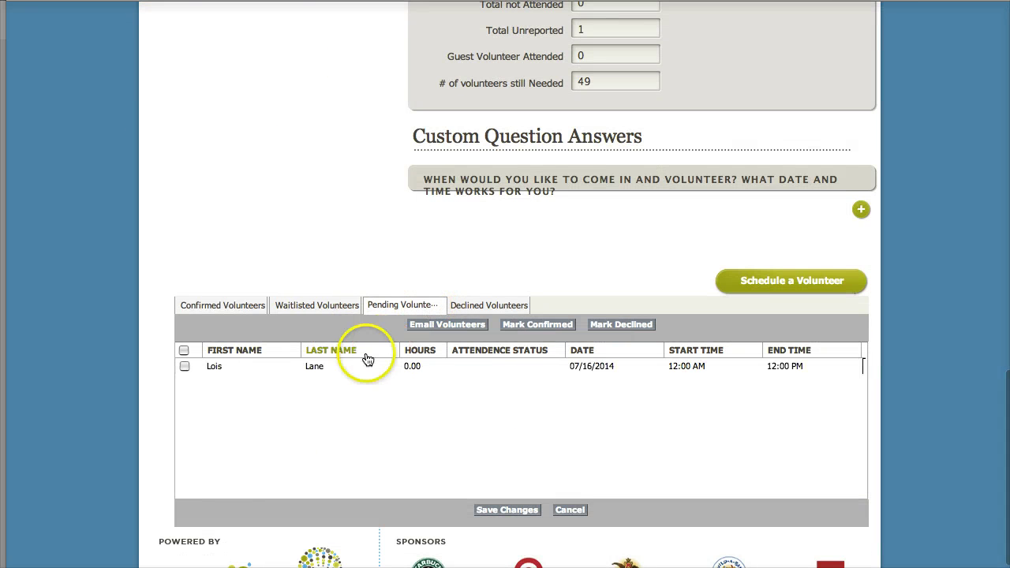
pyautogui.click(184, 366)
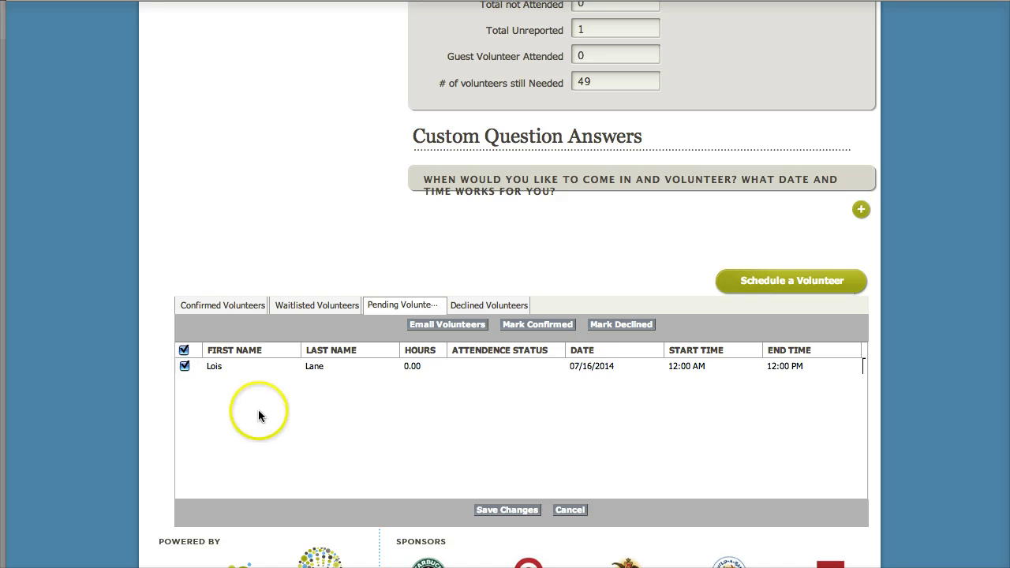
pyautogui.click(639, 327)
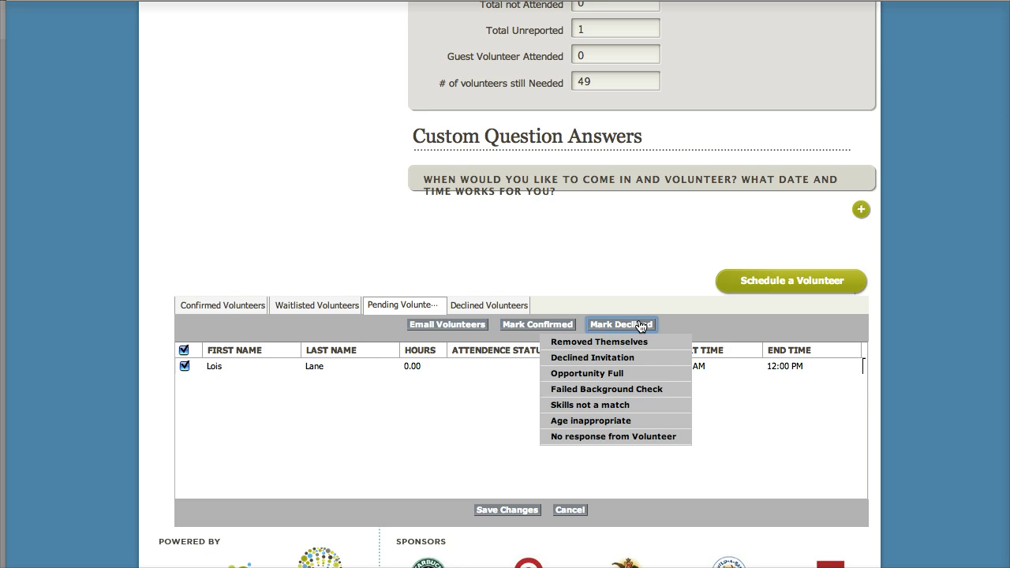
pyautogui.click(605, 406)
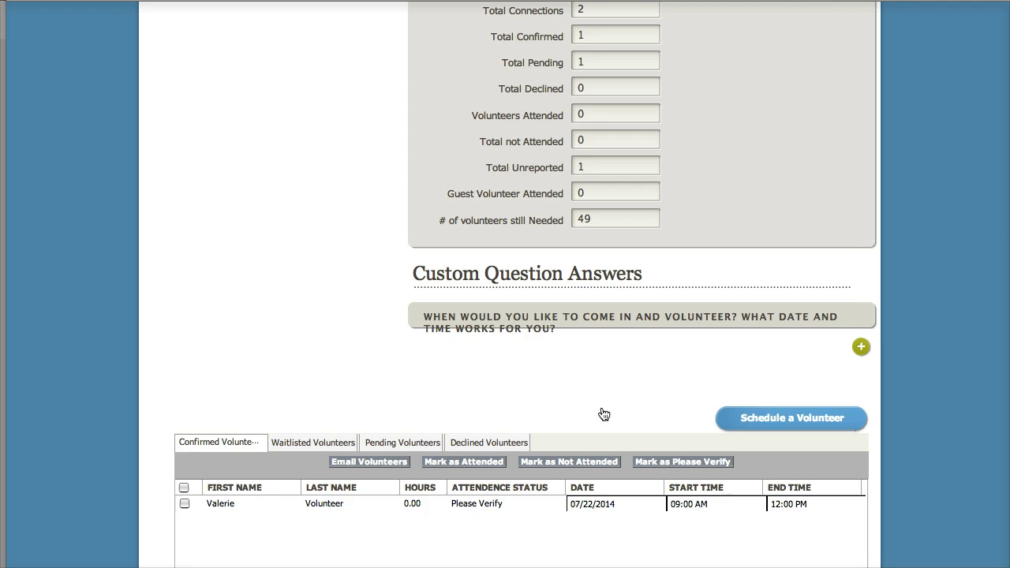
pyautogui.scroll(-3, 134, 411)
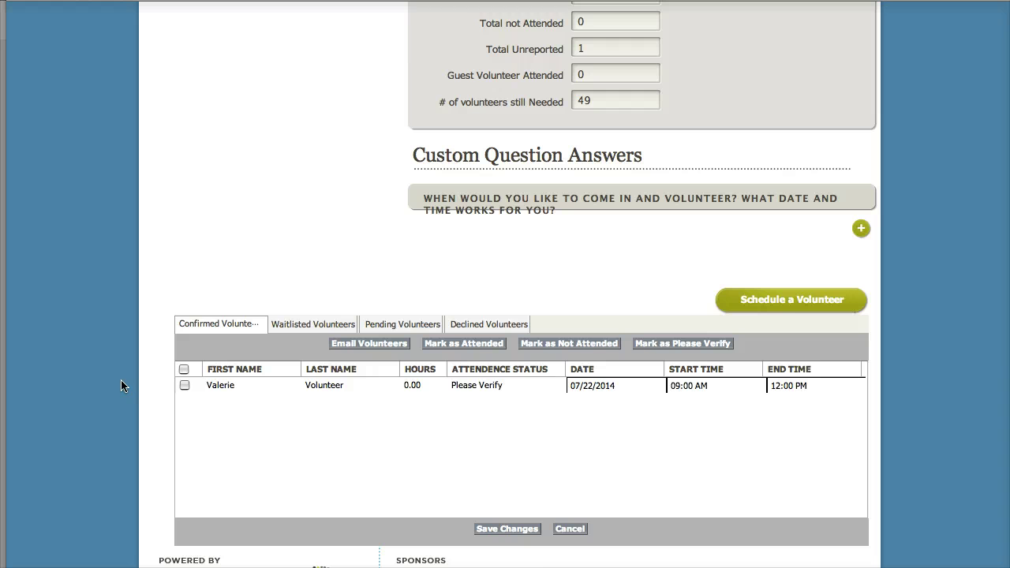
pyautogui.scroll(-1, 121, 379)
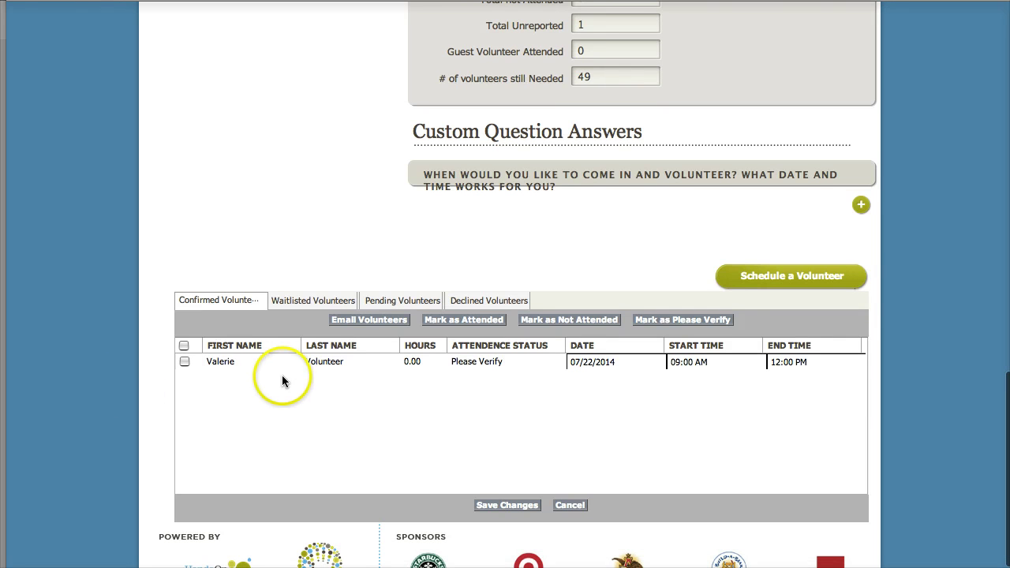